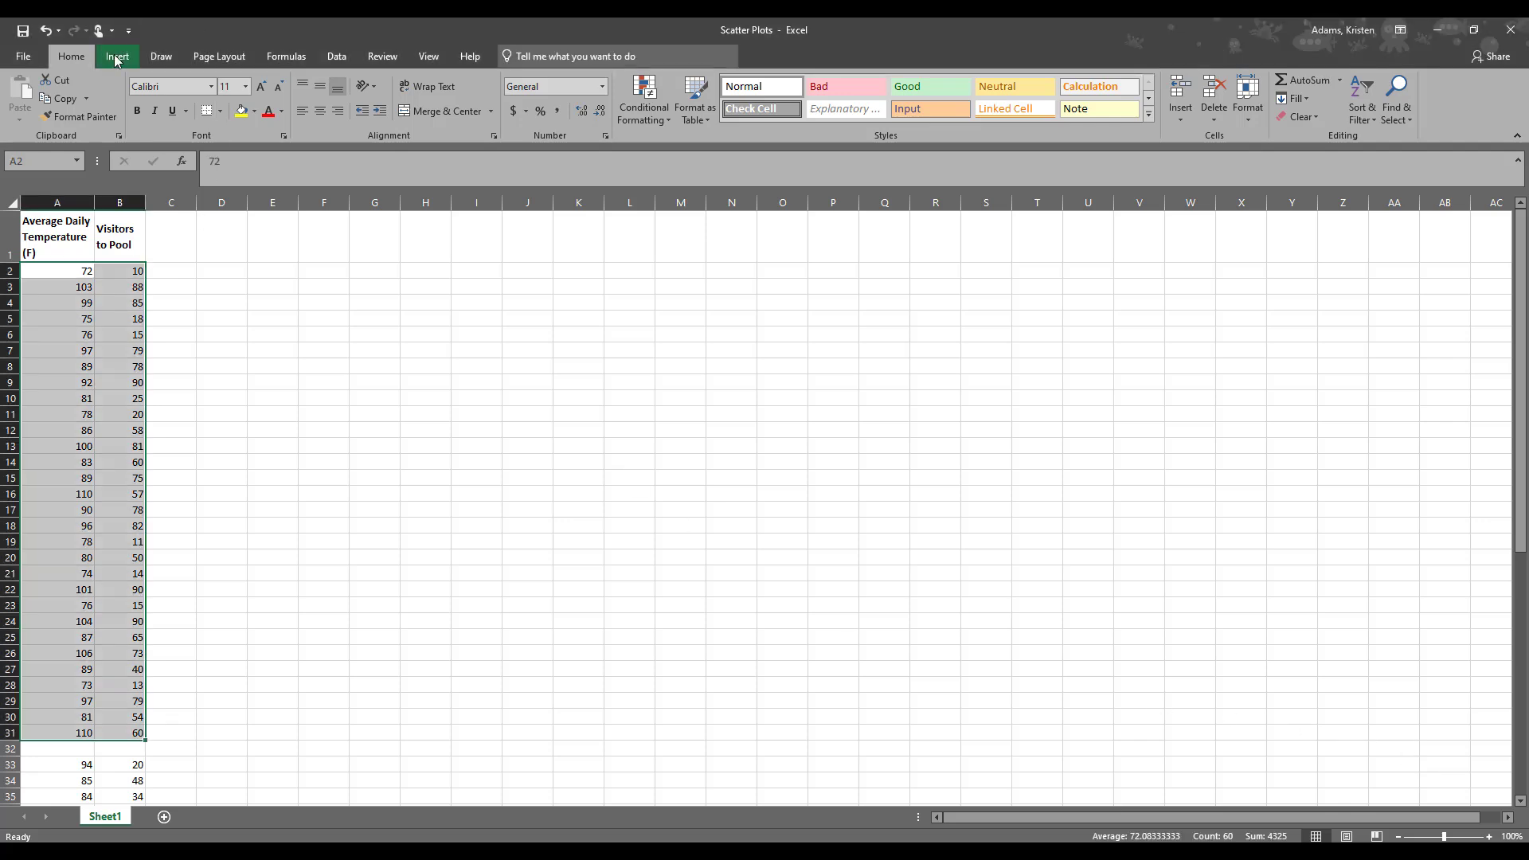
# Insert a markers-only scatter chart from the selected A2:B31 data, place it beside the columns and enlarge it to about row 20.
pyautogui.click(116, 57)
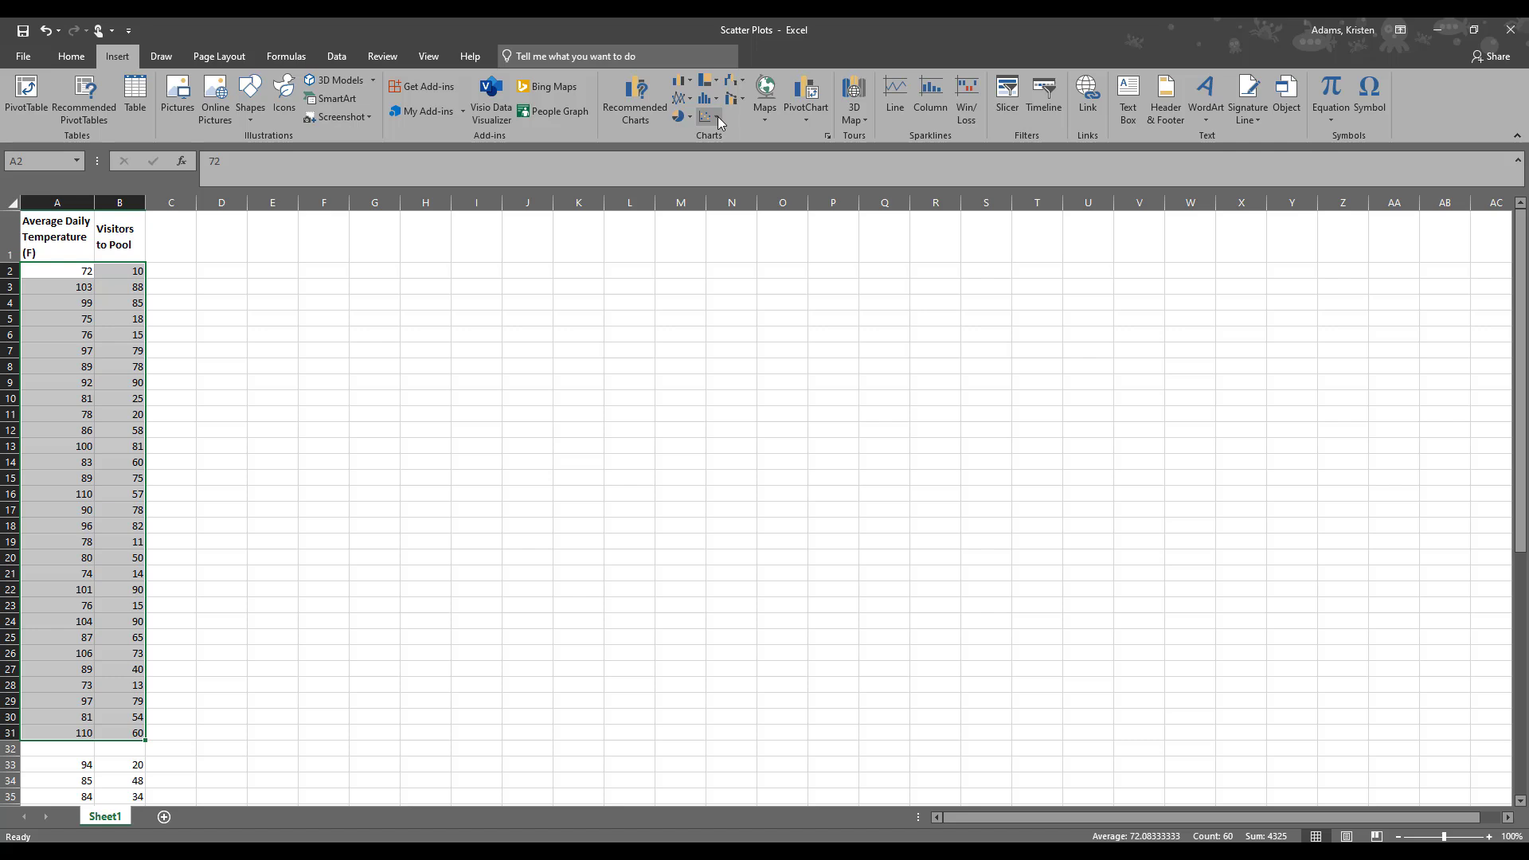
pyautogui.click(718, 117)
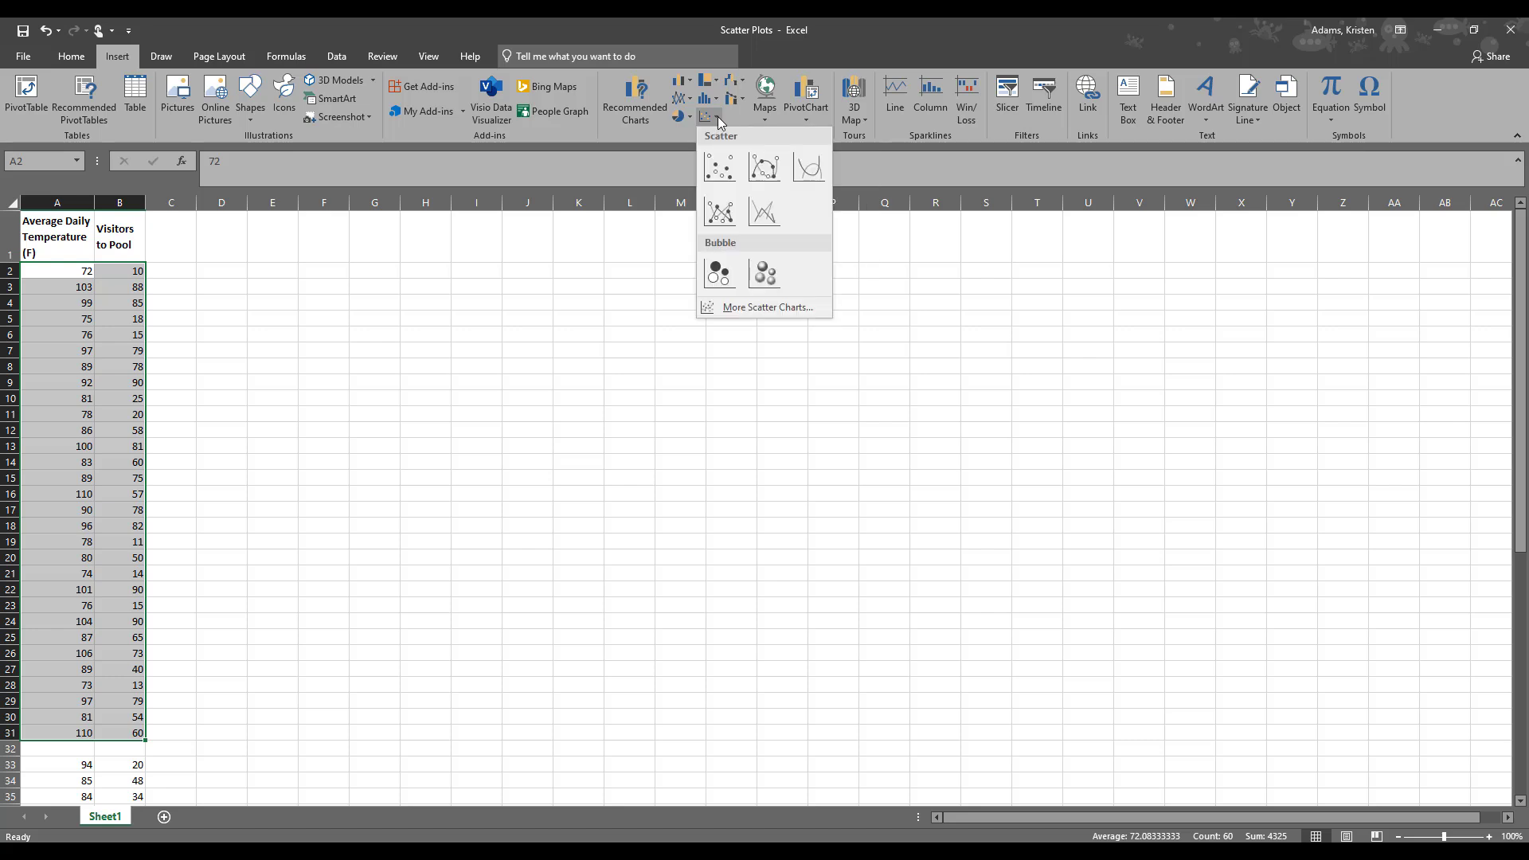
pyautogui.click(728, 171)
pyautogui.moveTo(704, 399); pyautogui.dragTo(302, 237)
pyautogui.moveTo(549, 461); pyautogui.dragTo(634, 563)
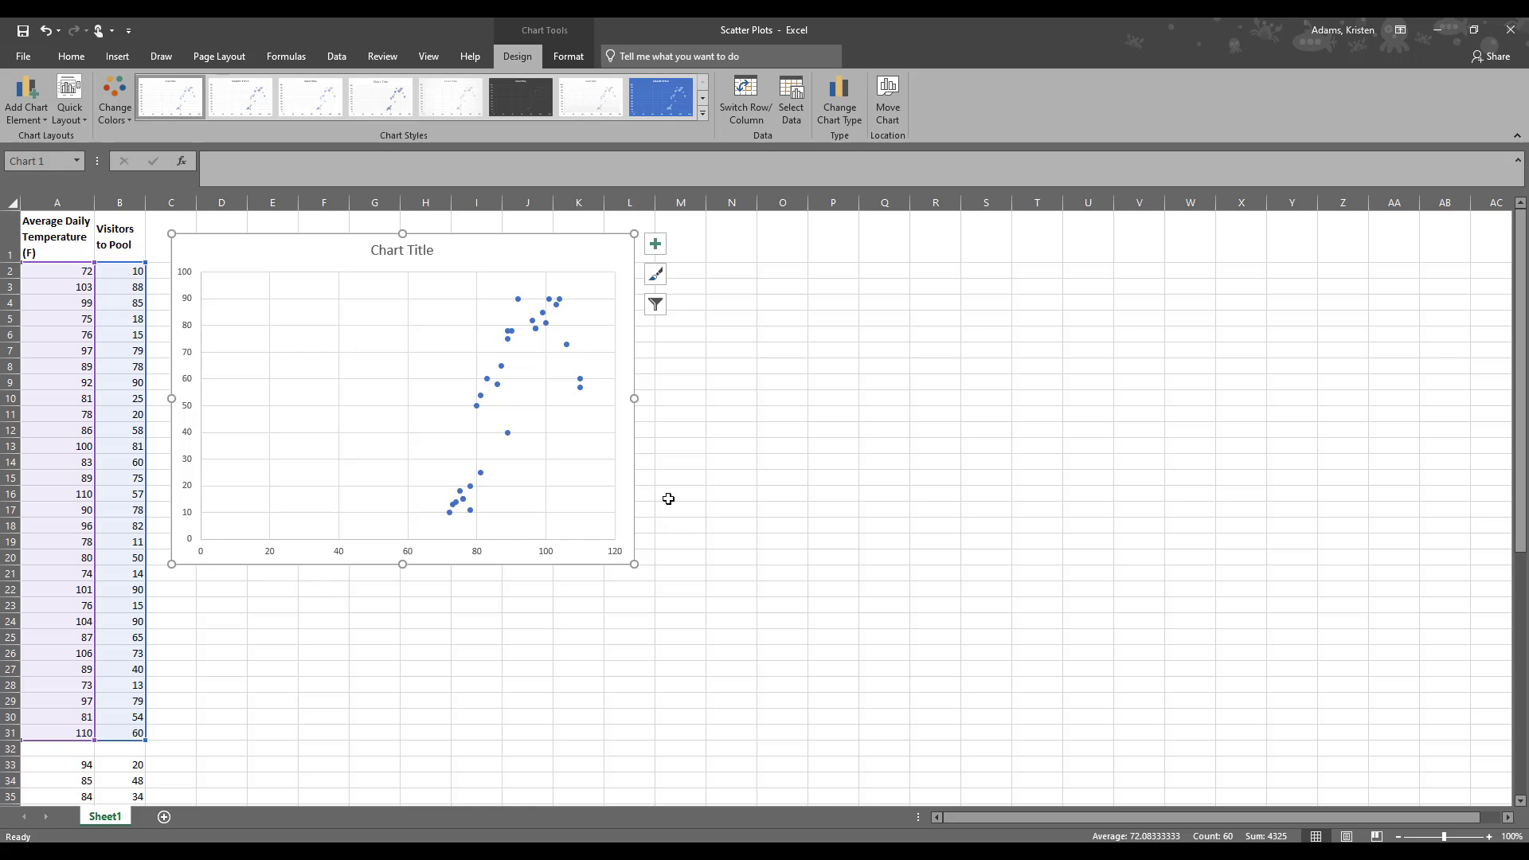
# Add axis titles to the chart and name the horizontal axis "Average Daily Temperature (F)".
pyautogui.click(654, 248)
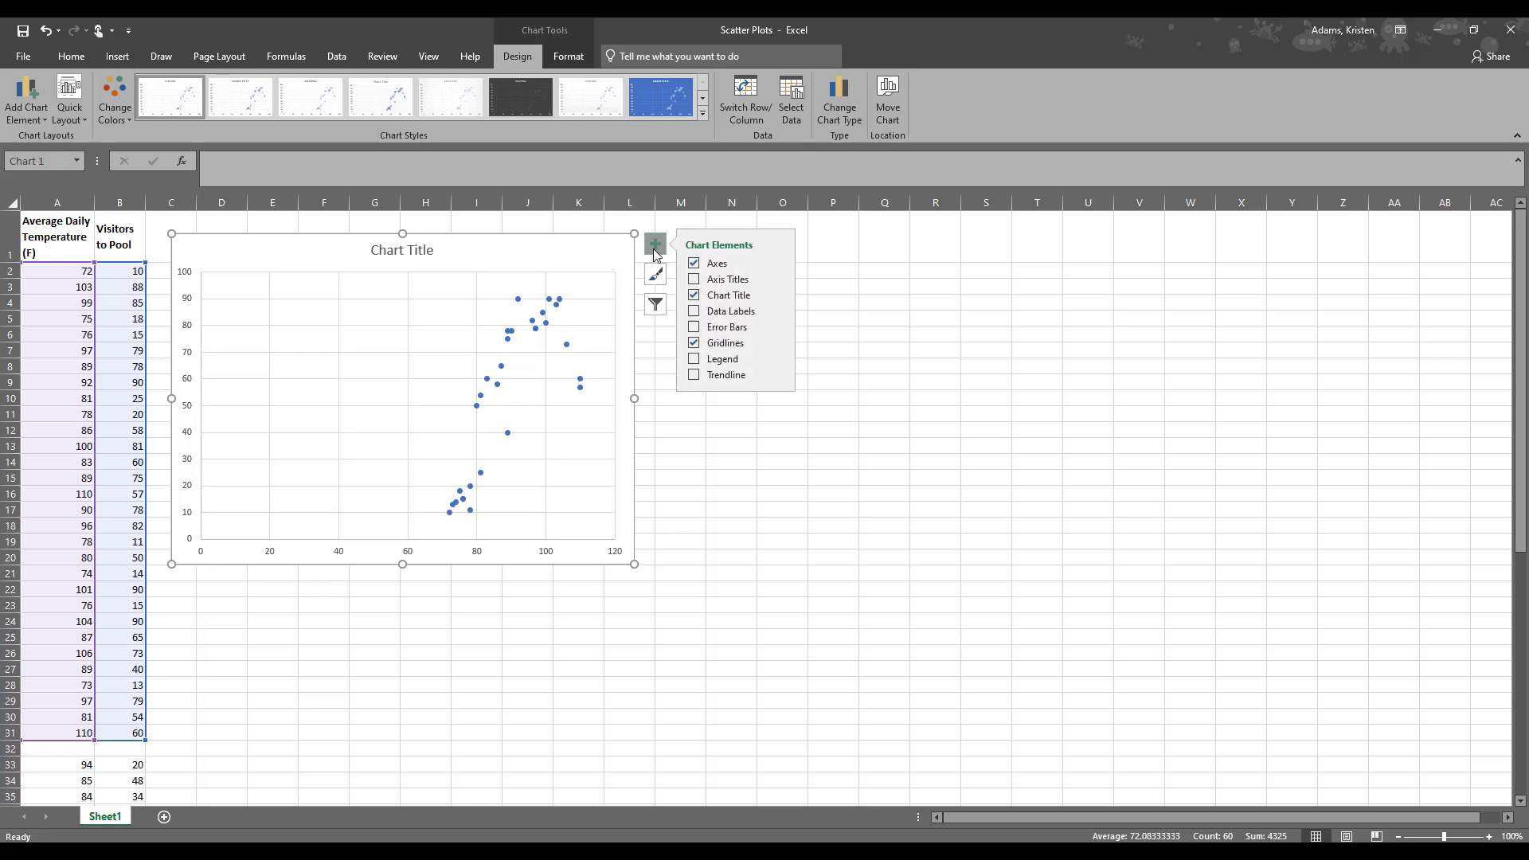
pyautogui.click(694, 279)
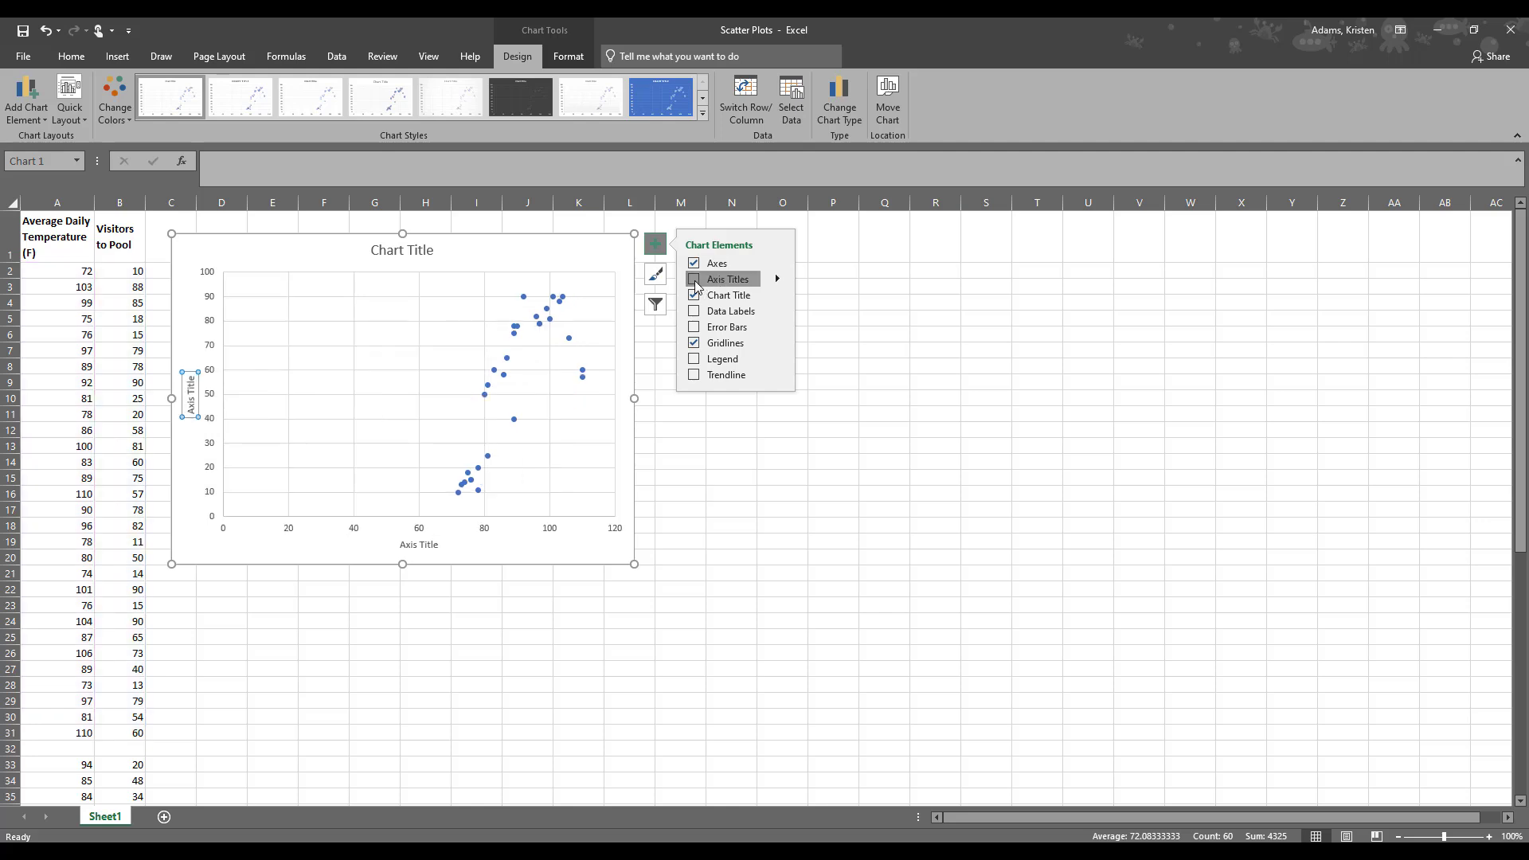
pyautogui.click(409, 547)
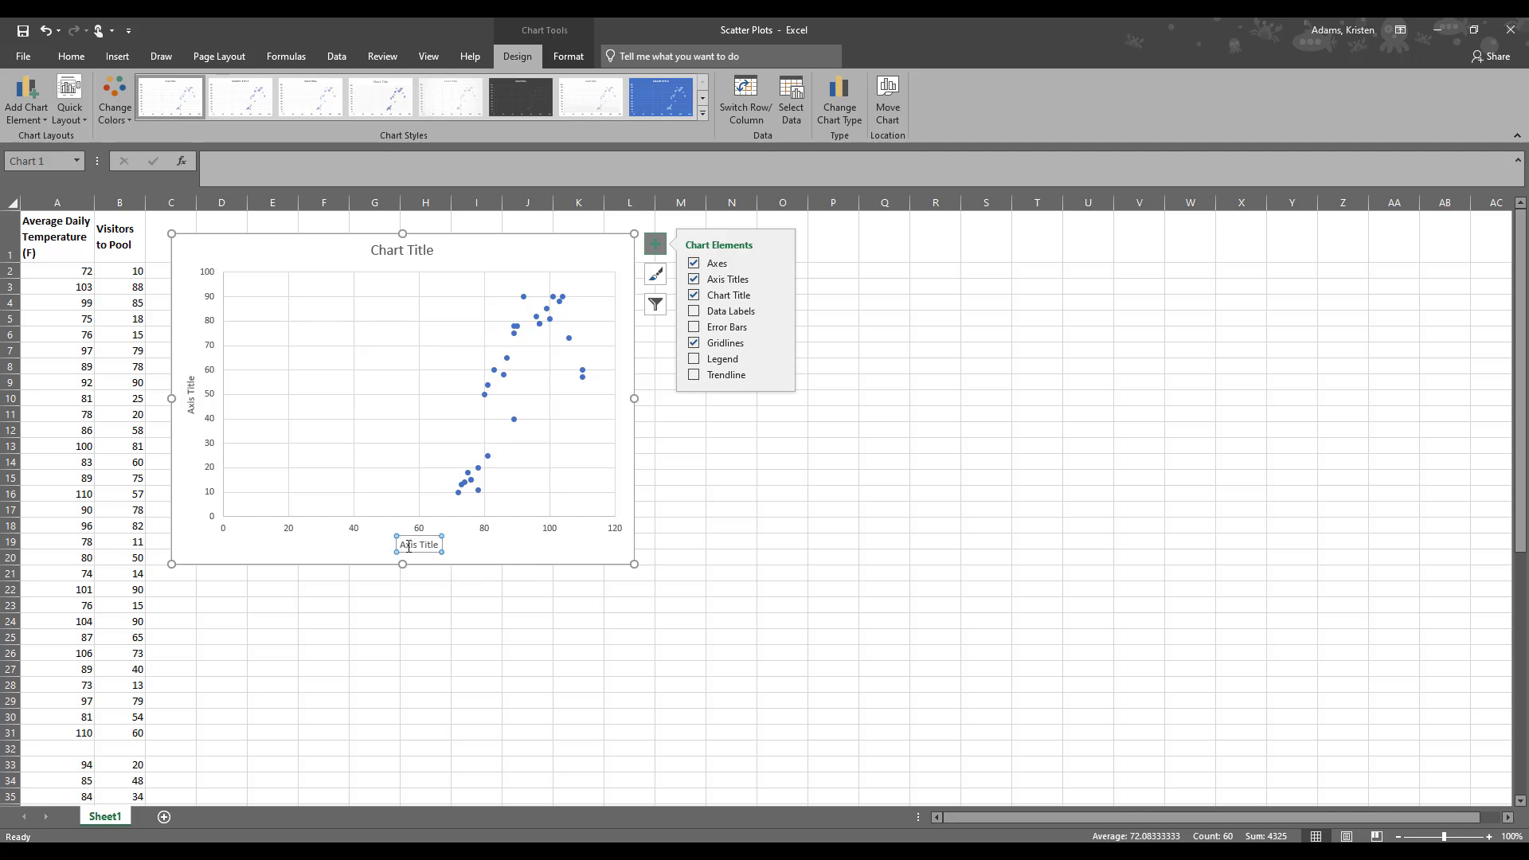
pyautogui.tripleClick(402, 546)
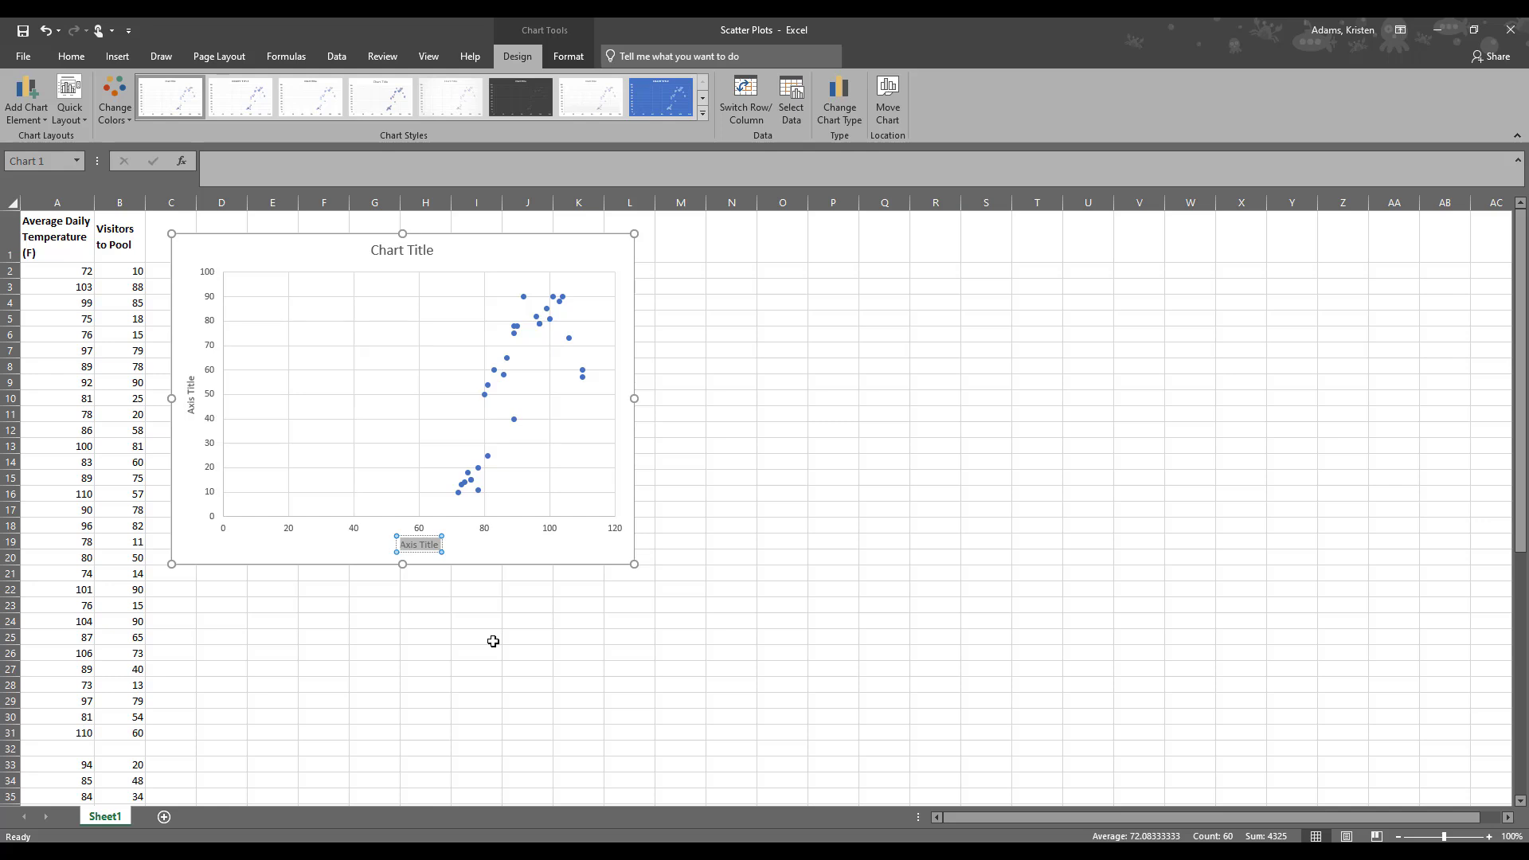
pyautogui.write('Average Daily Temperature (F)')
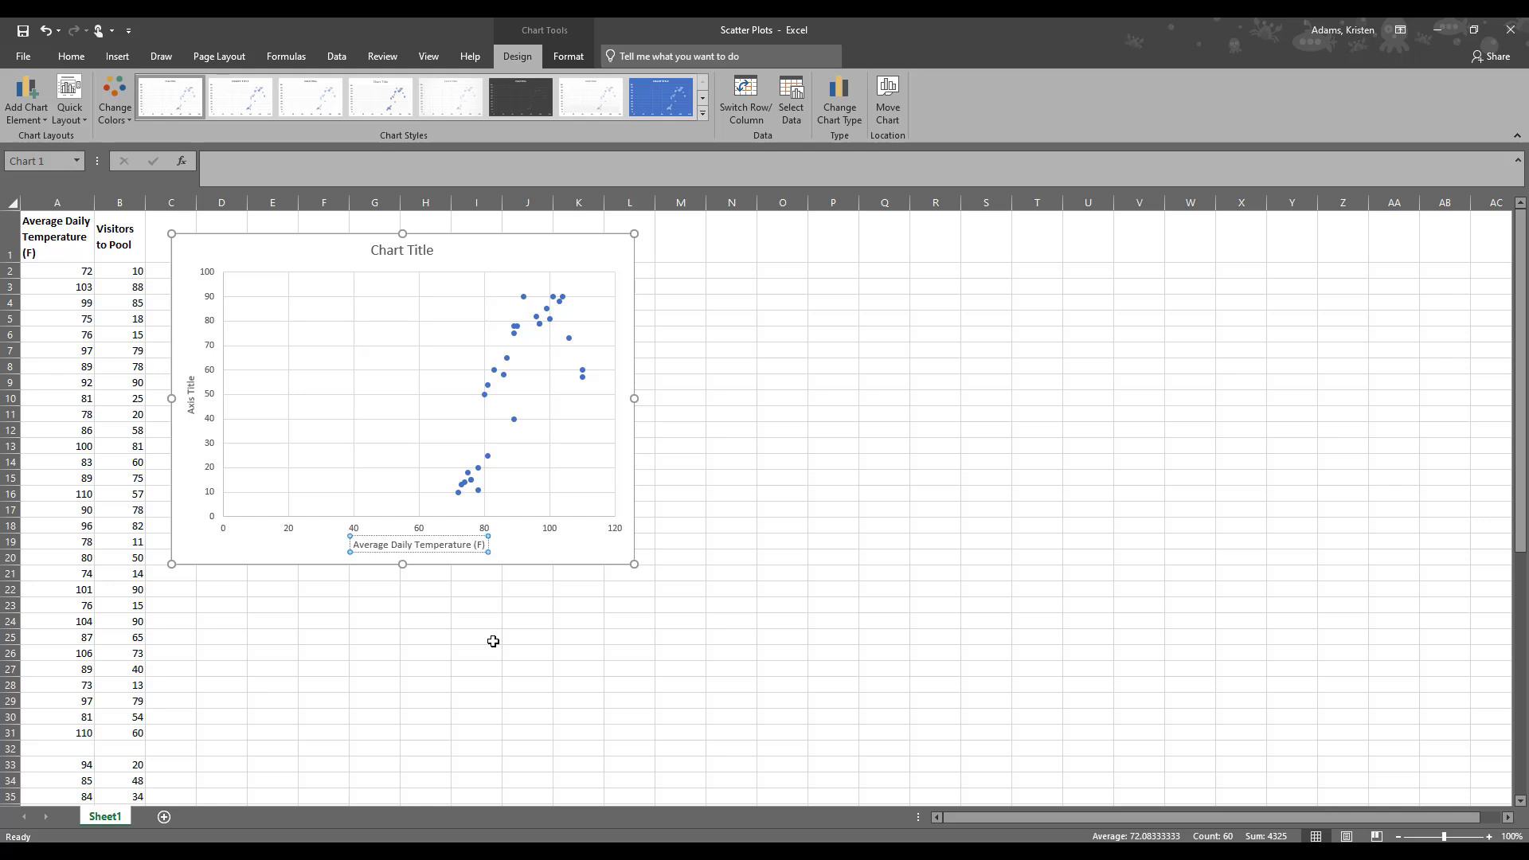
# Replace the vertical axis title's placeholder text with "Visitors to Pool".
pyautogui.click(191, 388)
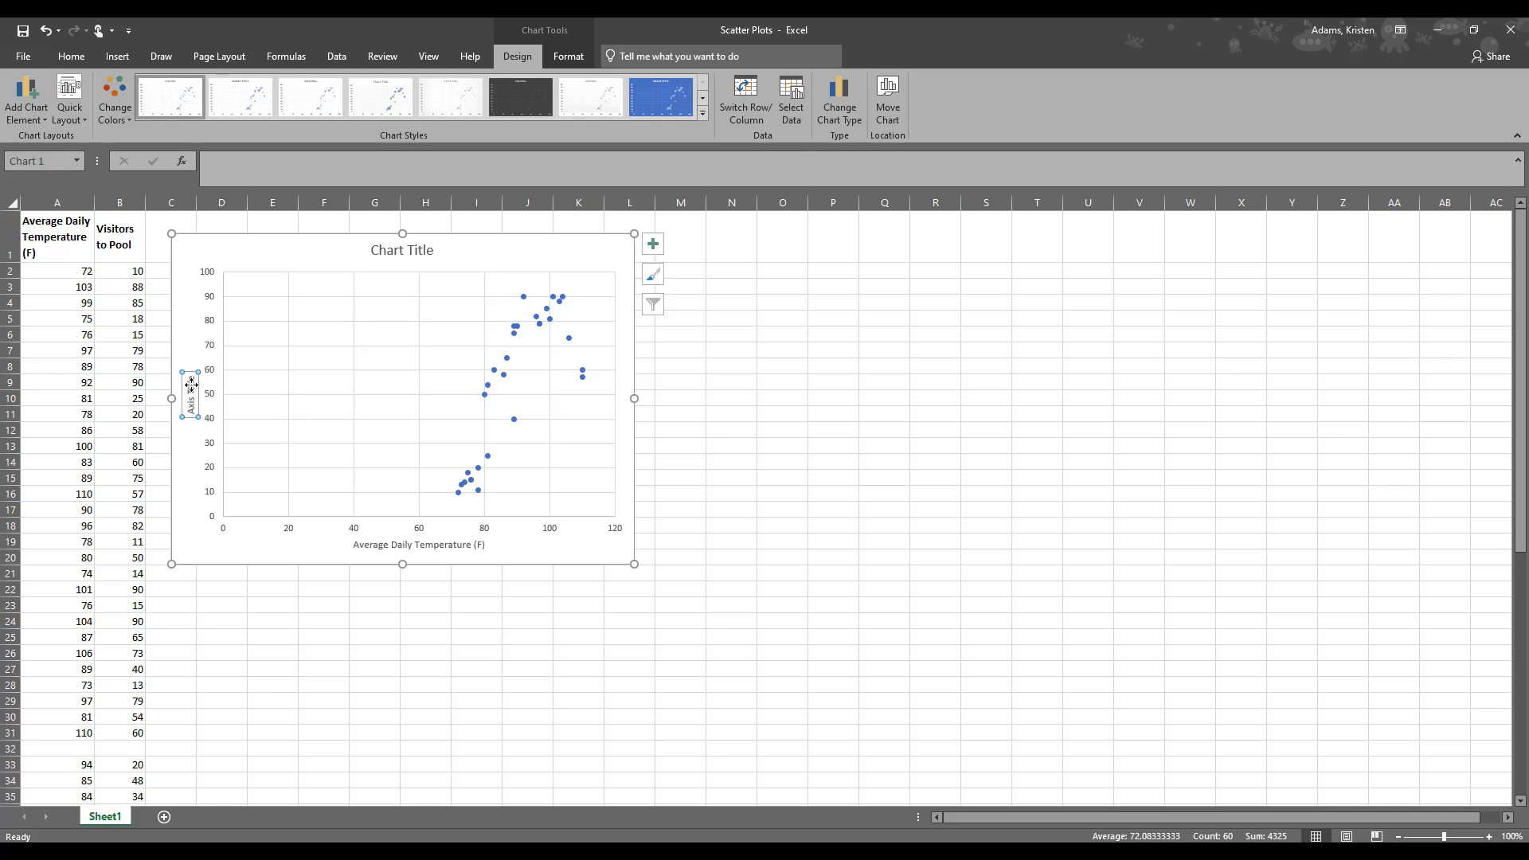
pyautogui.doubleClick(191, 388)
pyautogui.tripleClick(191, 388)
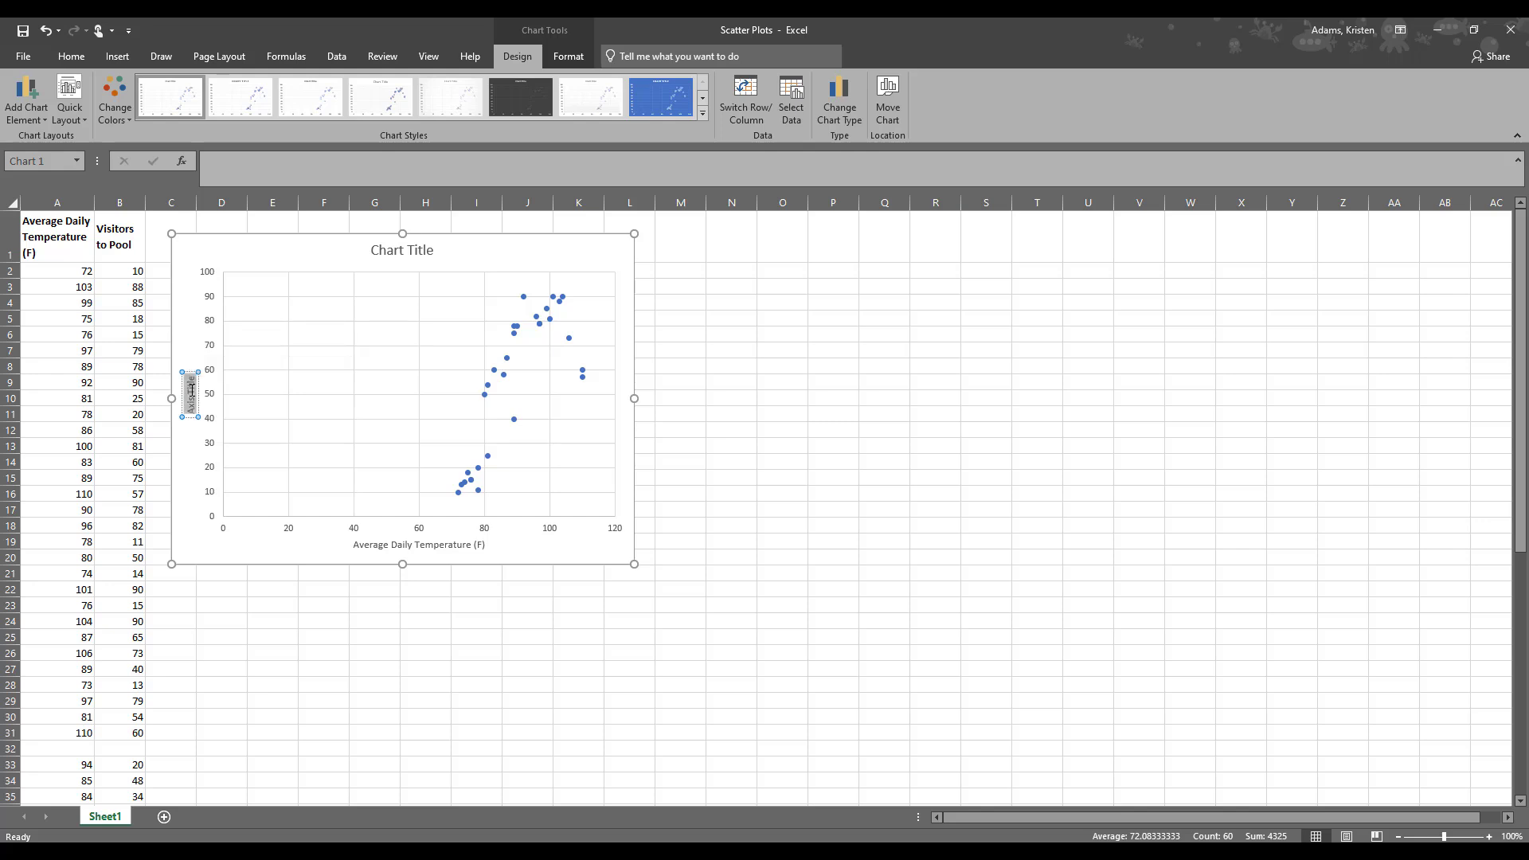
pyautogui.hotkey('ctrl', 'v')
# Change the chart title to "Summer 2019".
pyautogui.click(394, 249)
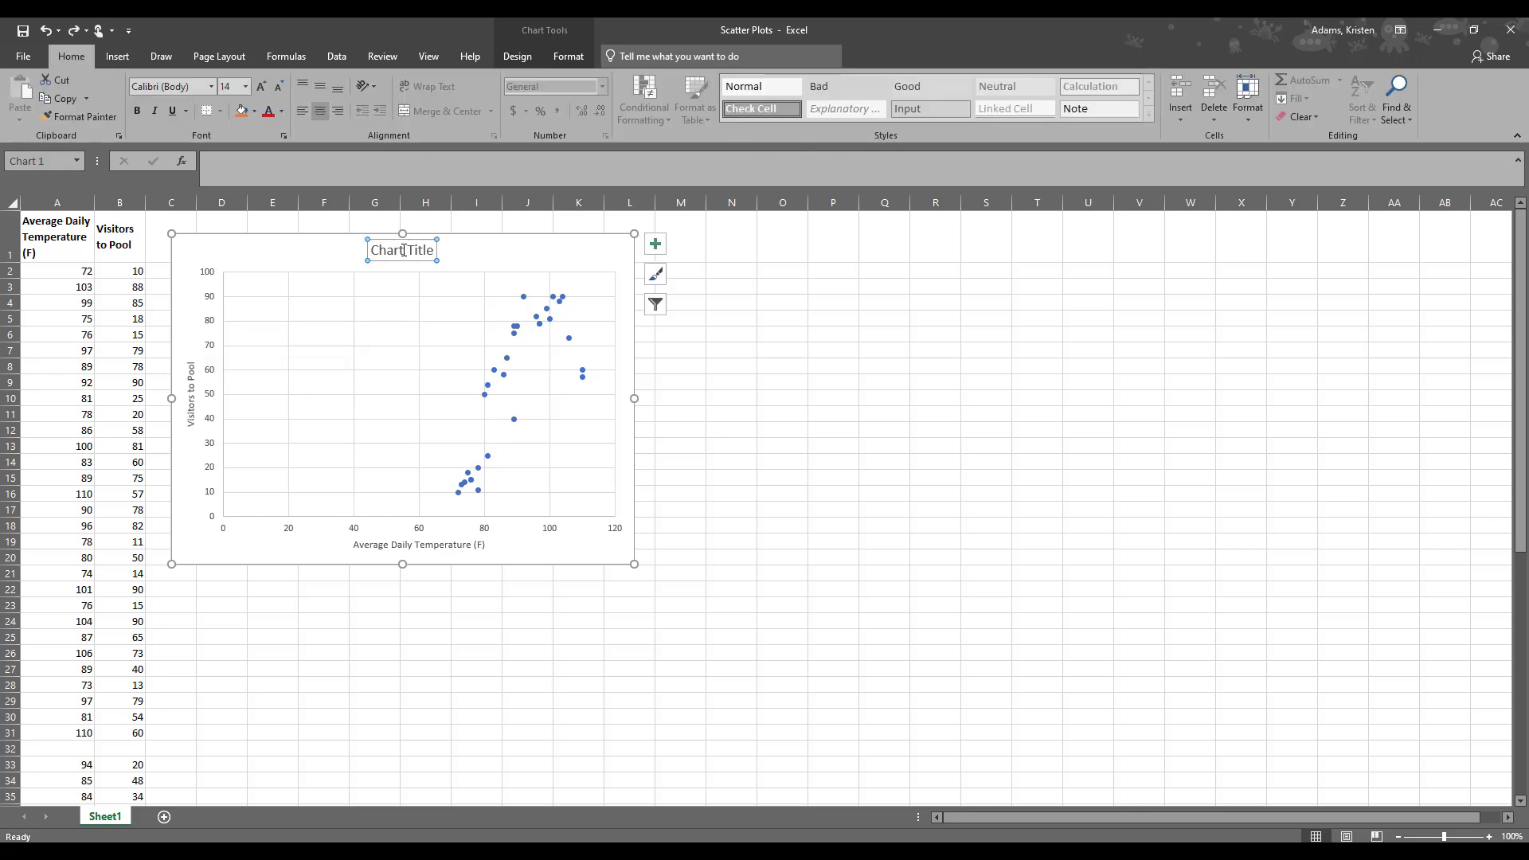
pyautogui.tripleClick(400, 250)
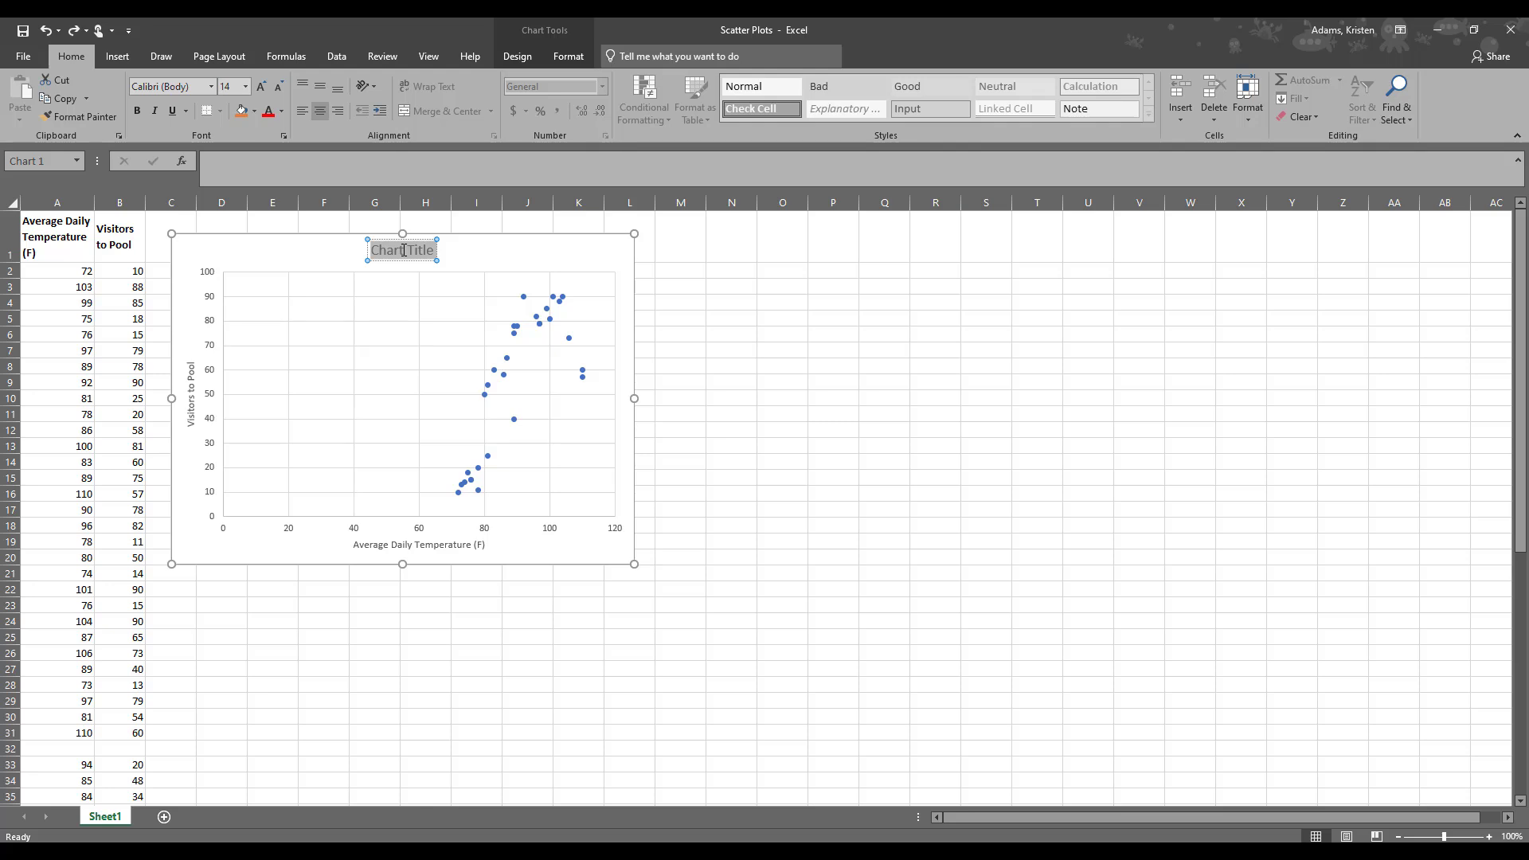
pyautogui.write('S')
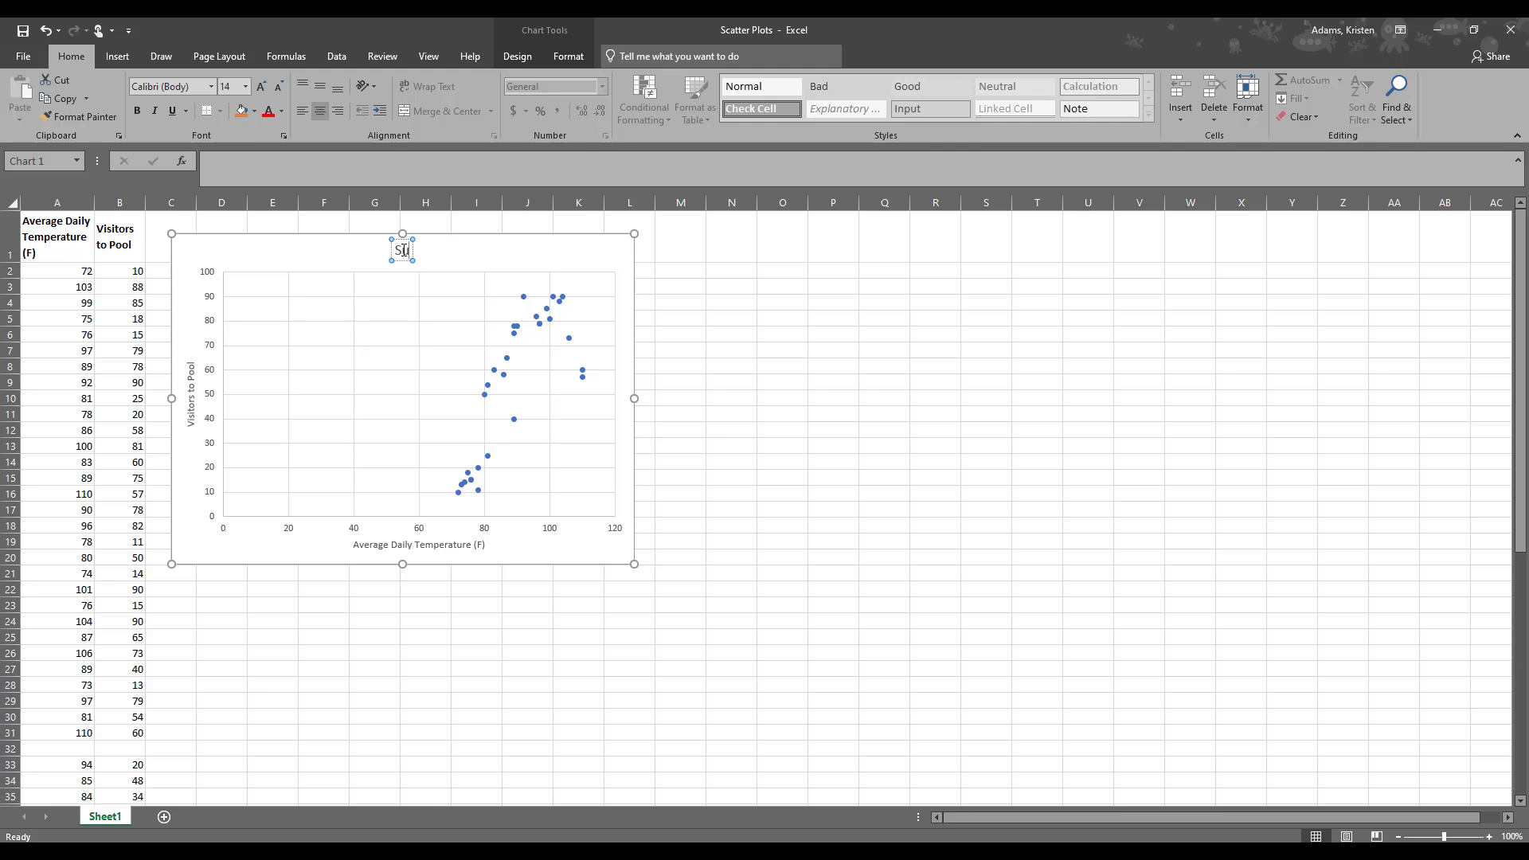
pyautogui.write('ummer 2019')
pyautogui.click(474, 250)
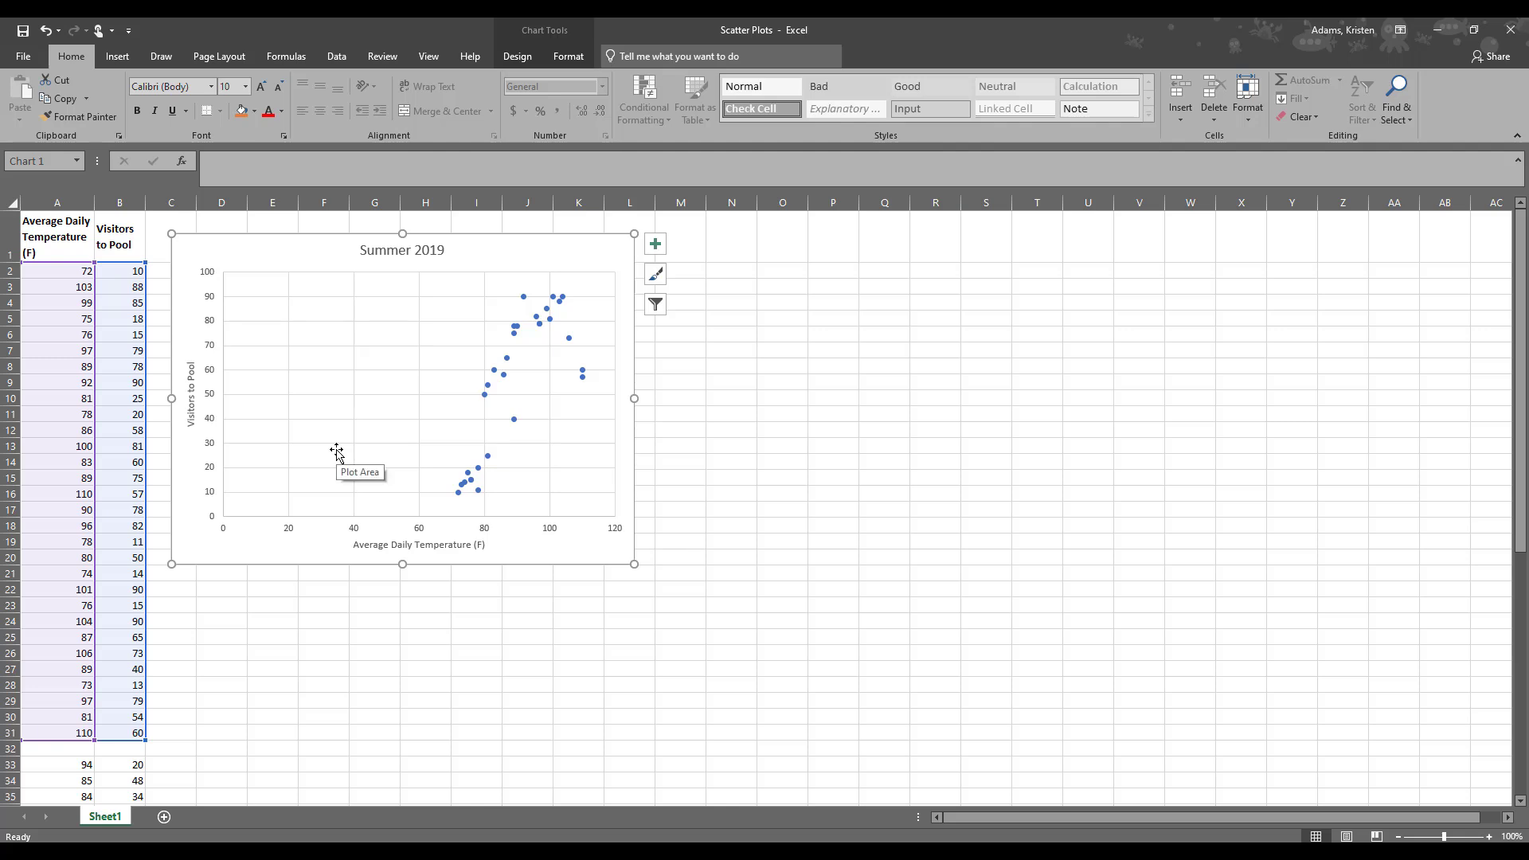
# Set the horizontal axis's minimum bound first to 60 and finally to 70.
pyautogui.click(288, 533)
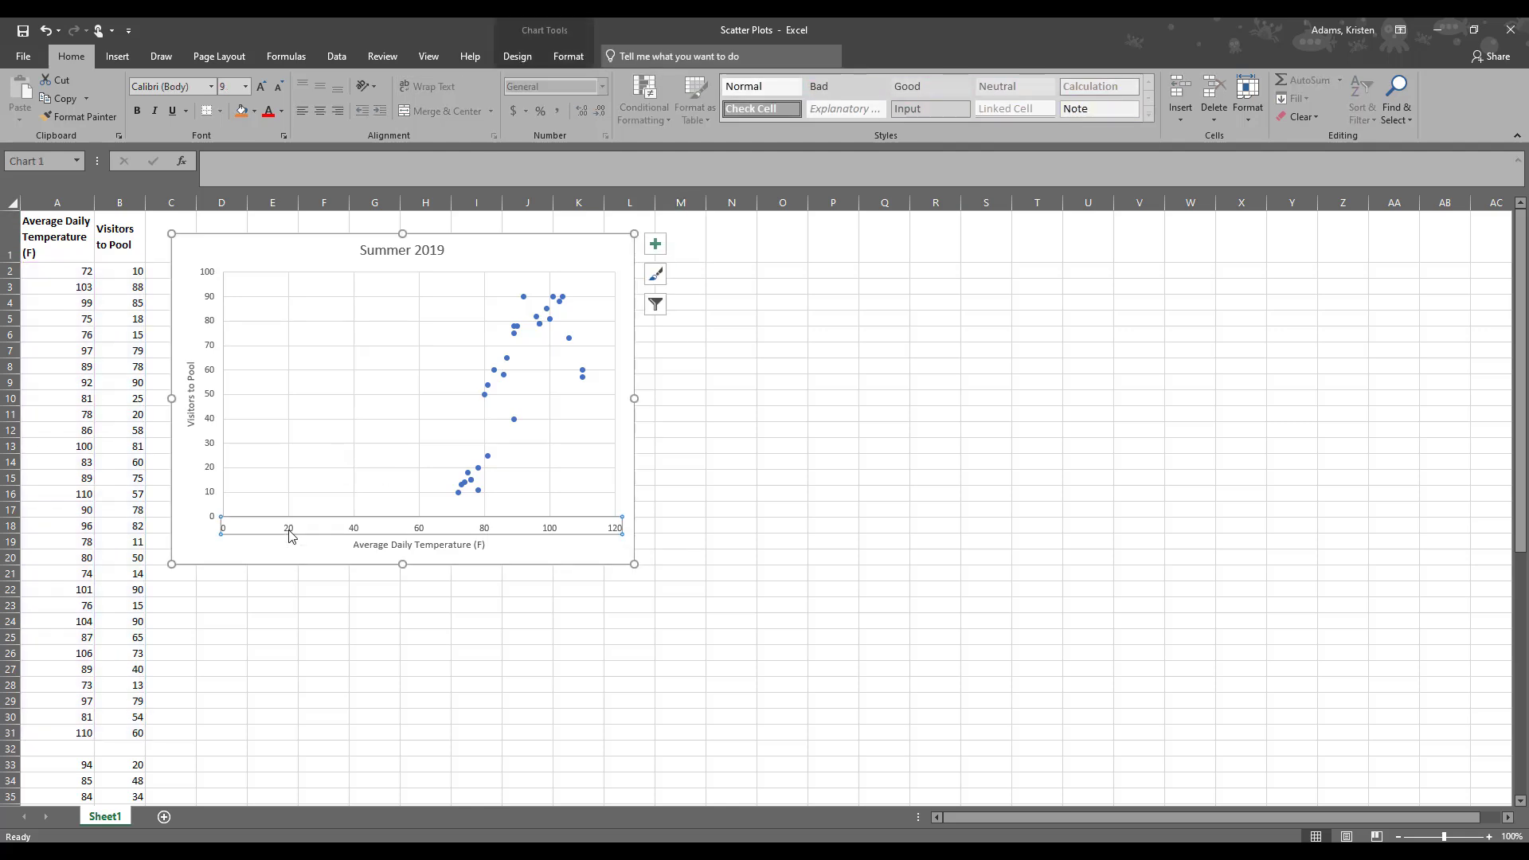
pyautogui.doubleClick(289, 534)
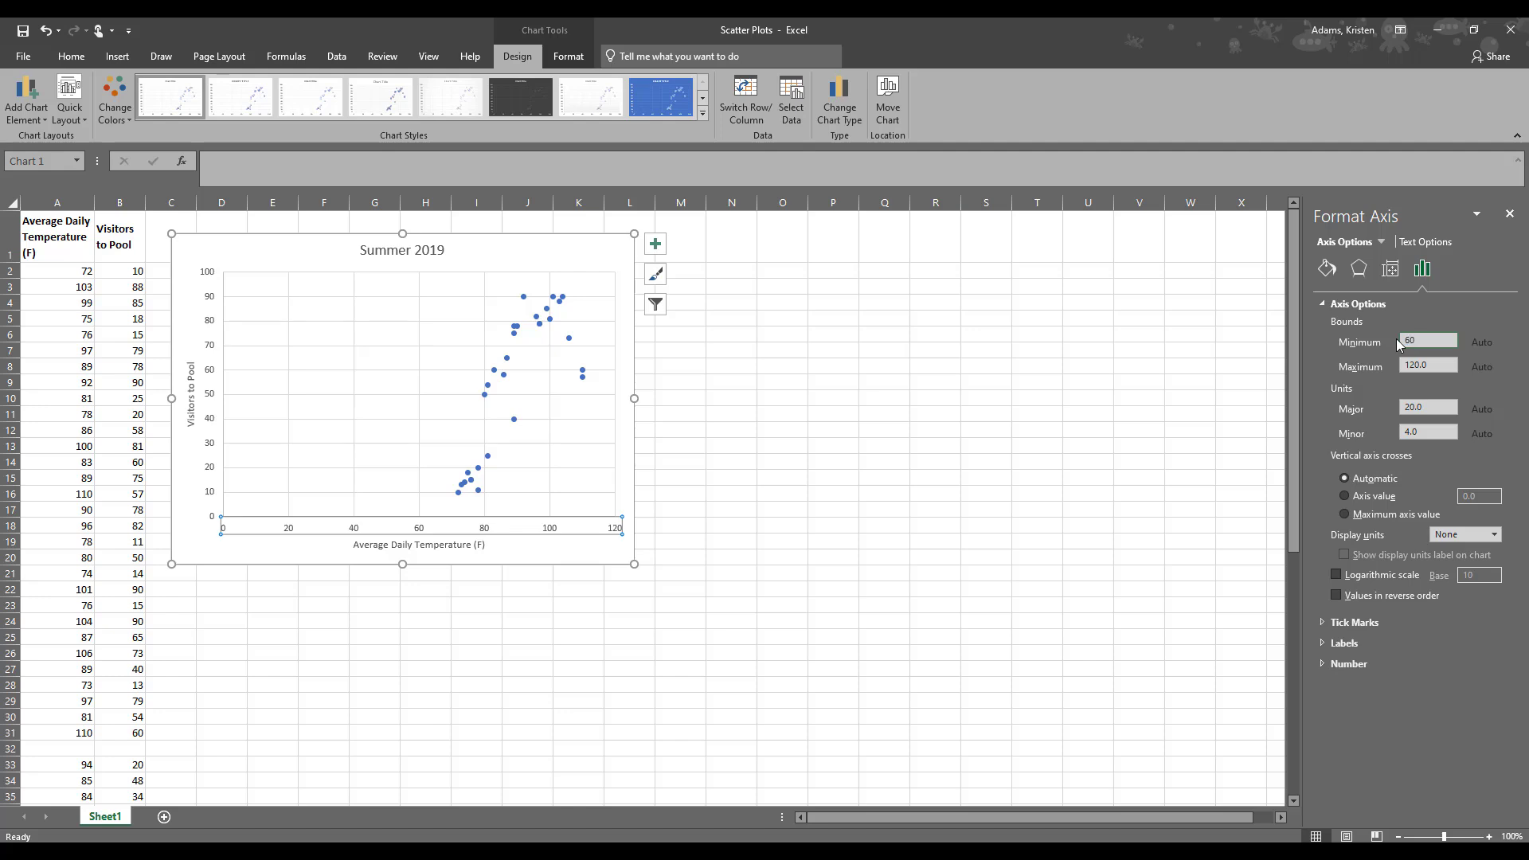
pyautogui.press('Return')
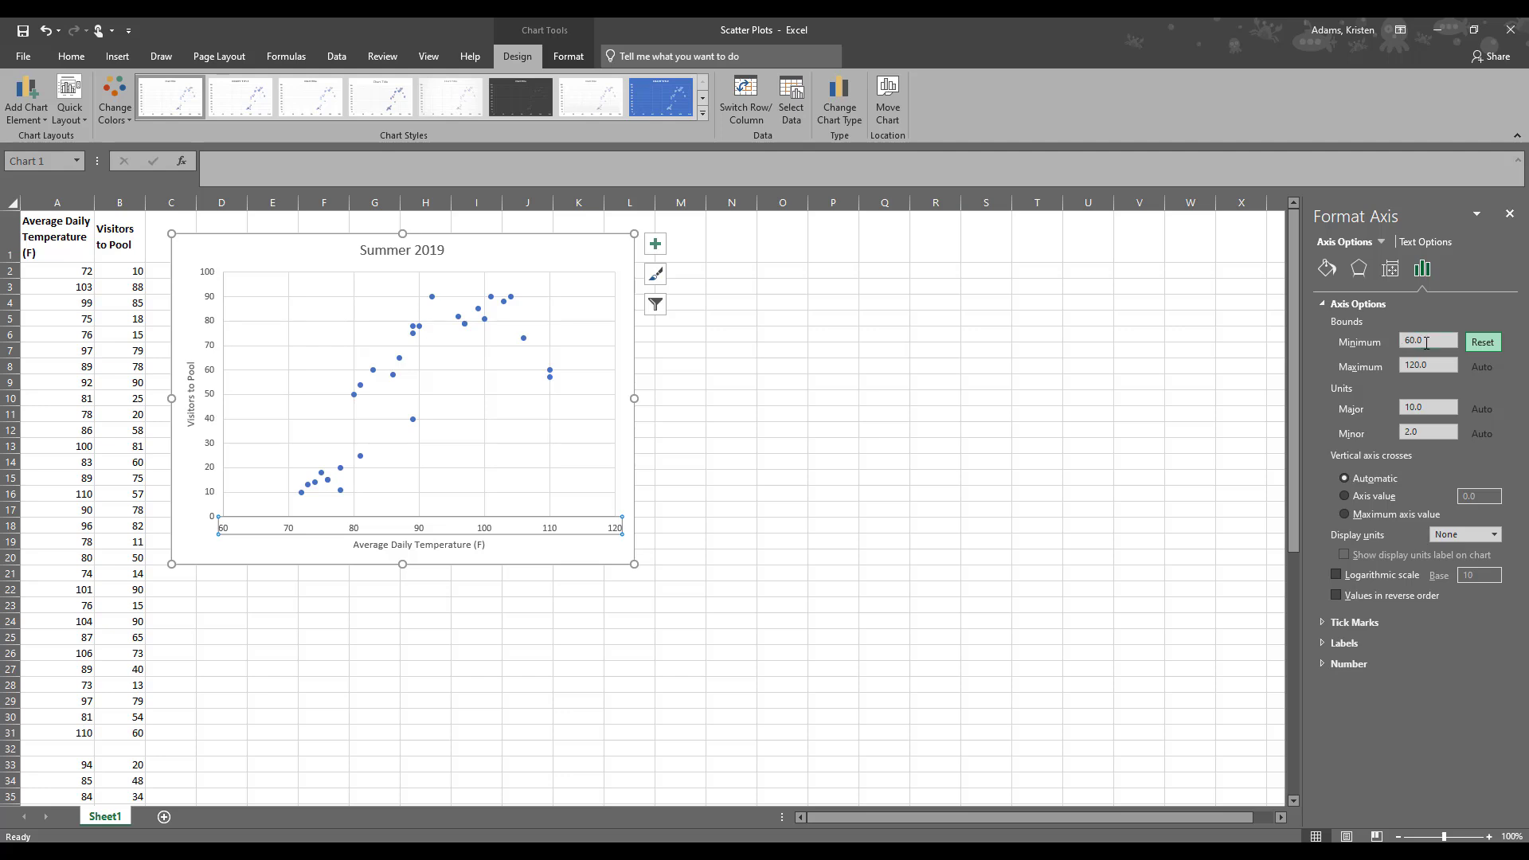
pyautogui.moveTo(1426, 341); pyautogui.dragTo(1383, 343)
pyautogui.write('70')
pyautogui.press('Tab')
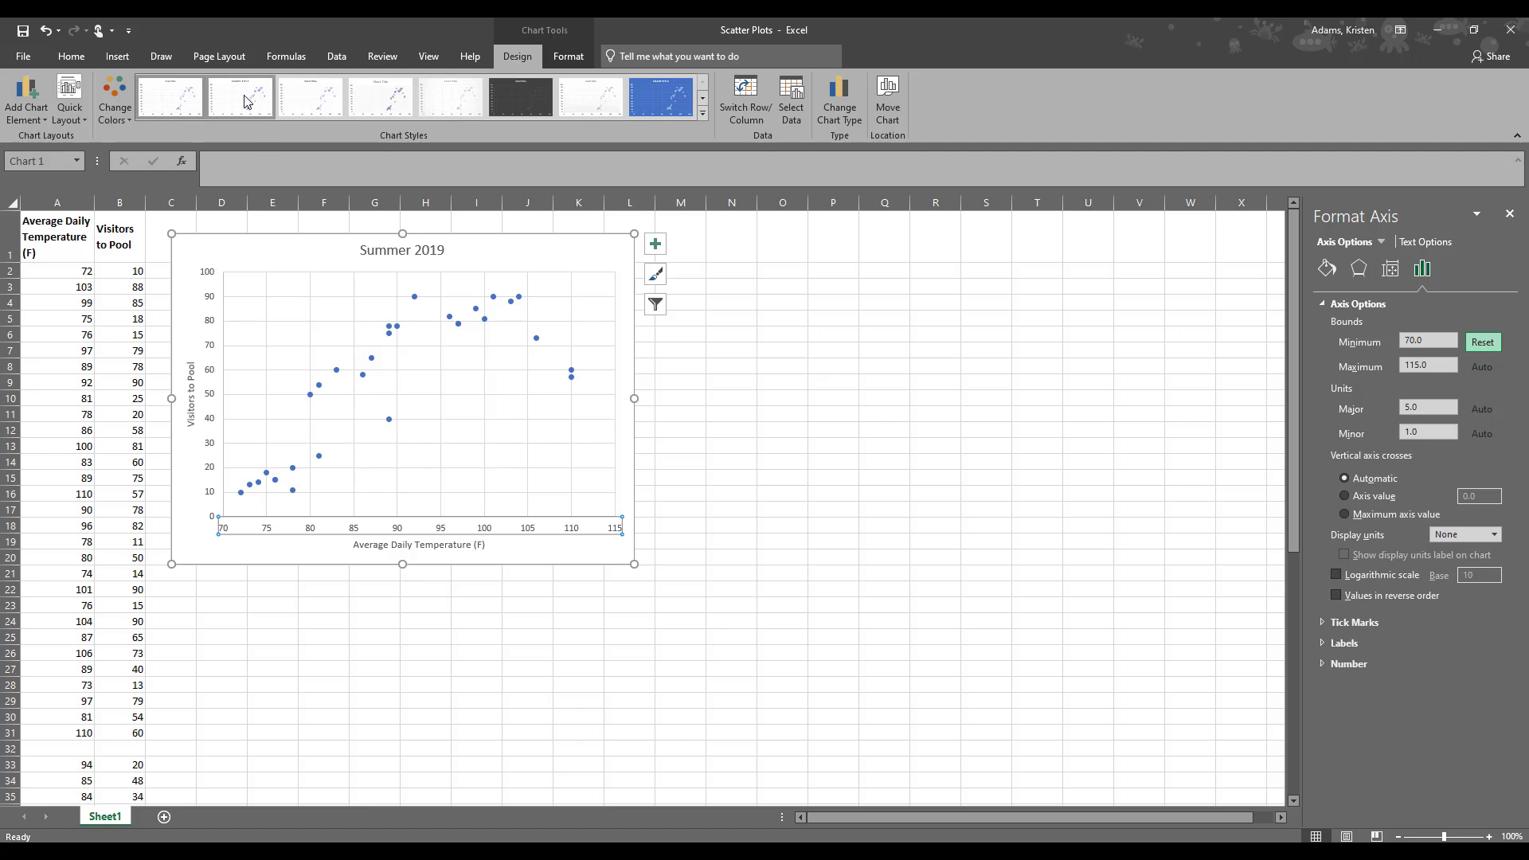
# Apply the chart style with the solid blue background and white markers, and deselect the chart.
pyautogui.click(665, 99)
pyautogui.click(754, 356)
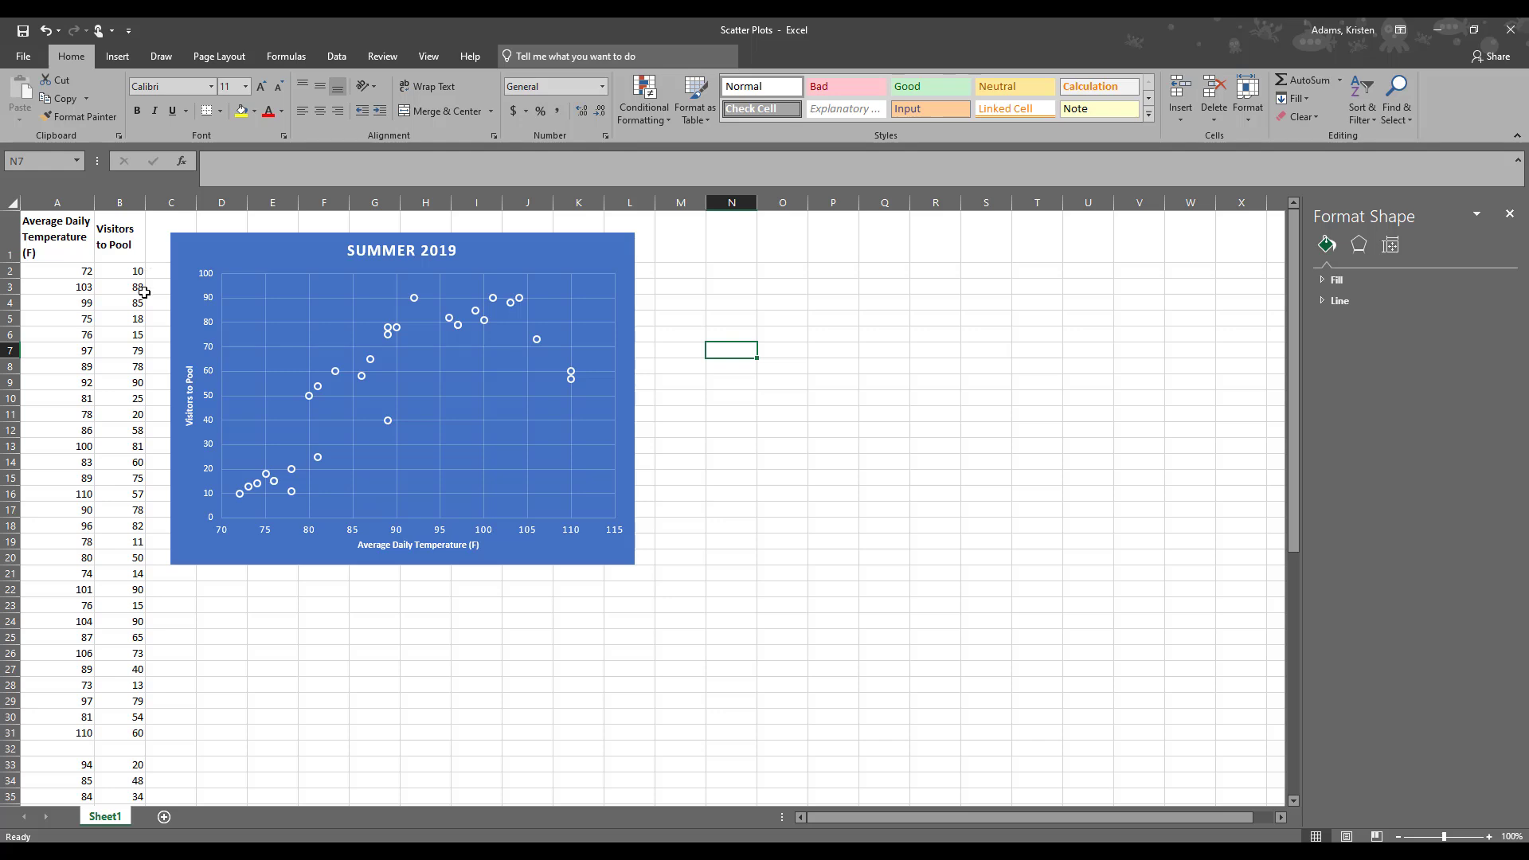
# Extend the chart's source data in columns A and B down to row 63 to include the second block of records.
pyautogui.scroll(-1, 123, 646)
pyautogui.scroll(-10, 123, 646)
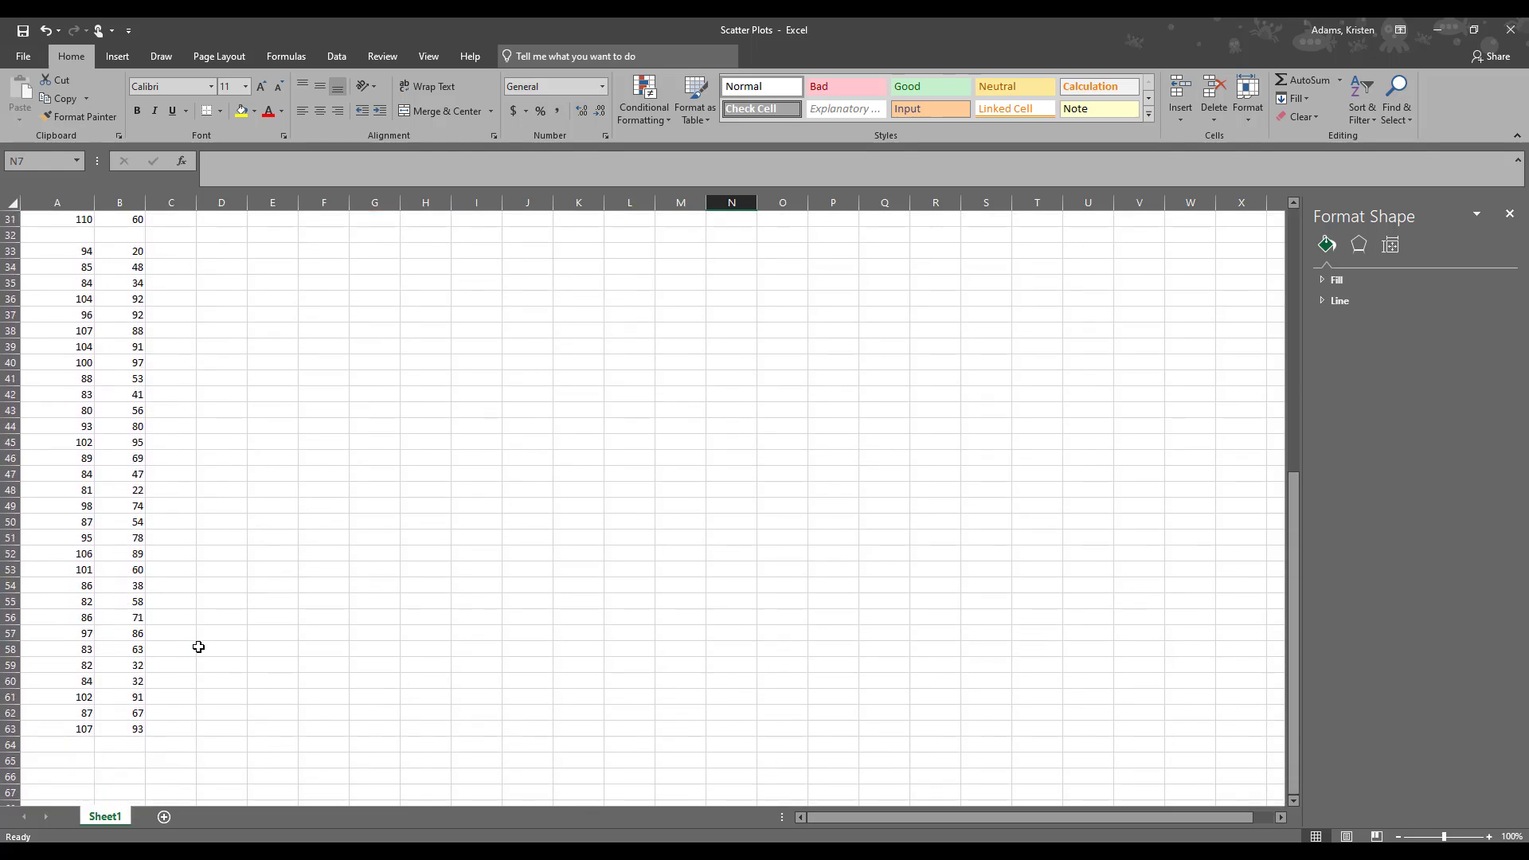
pyautogui.scroll(6, 153, 641)
pyautogui.scroll(4, 153, 641)
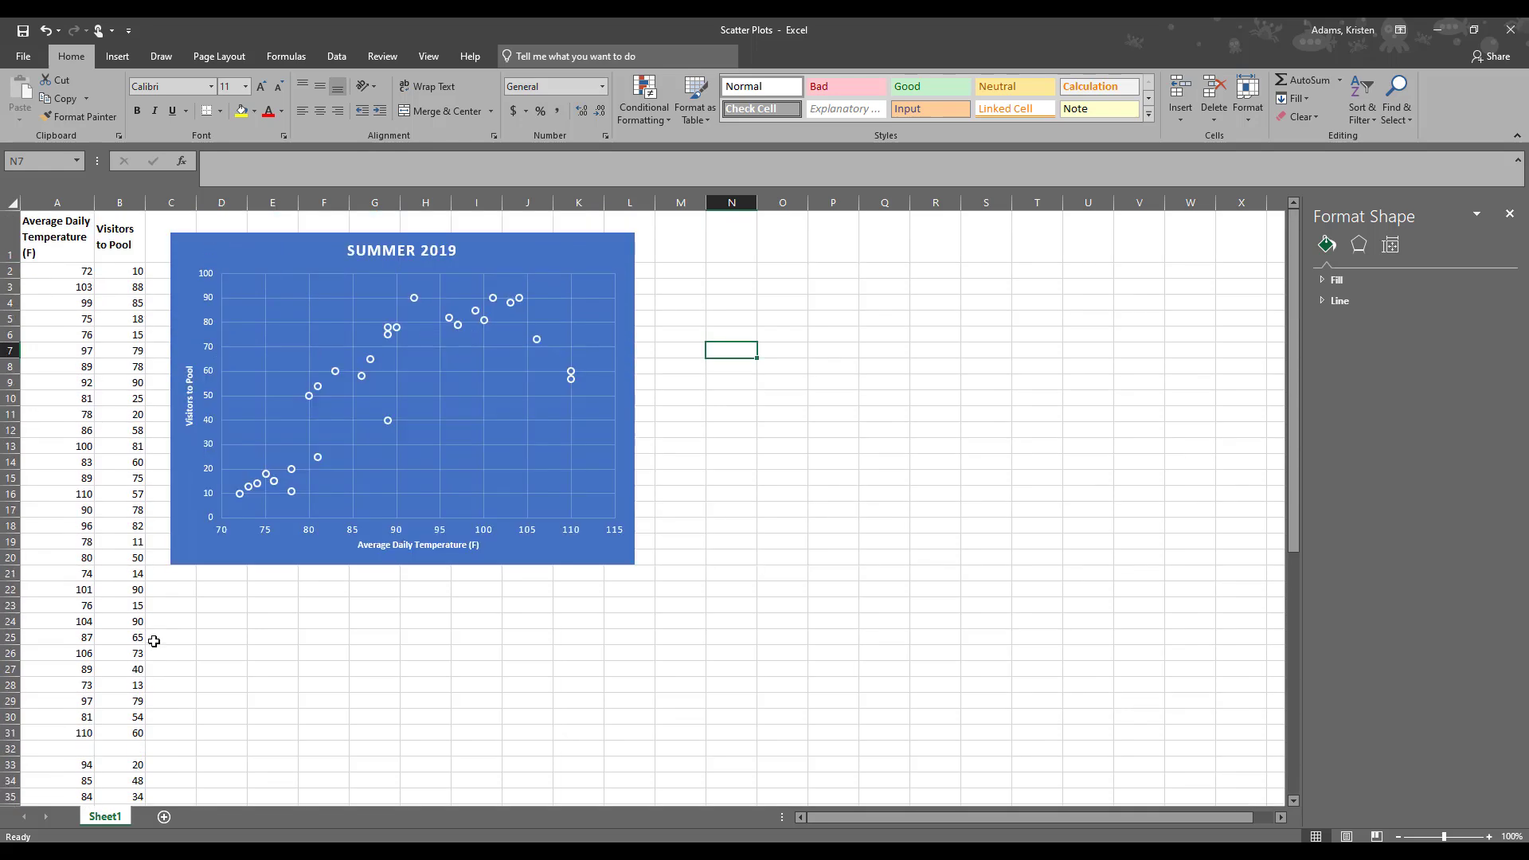
pyautogui.click(197, 546)
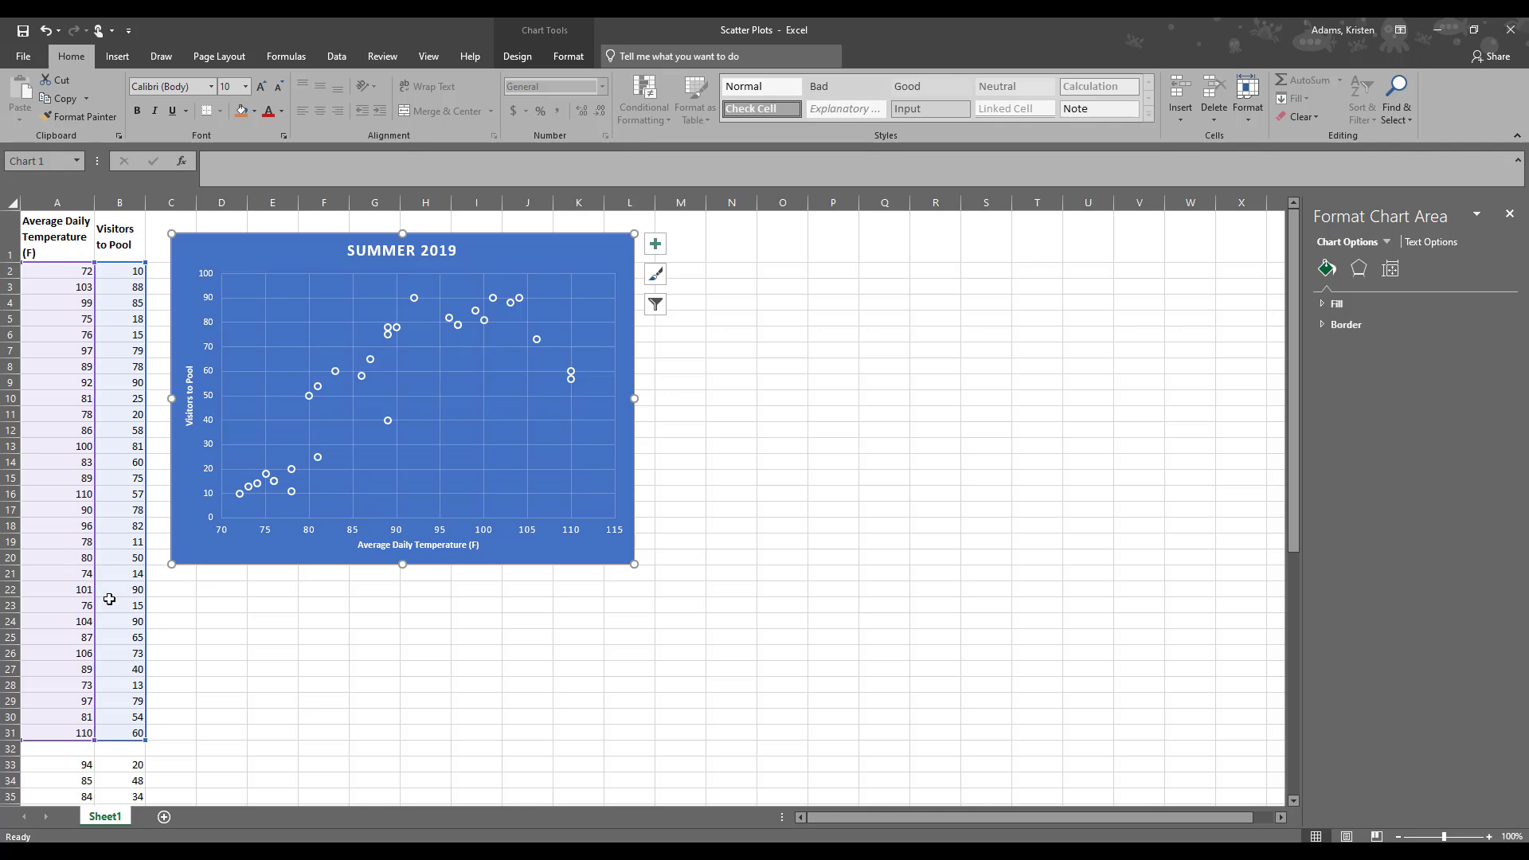
pyautogui.scroll(-2, 109, 598)
pyautogui.scroll(-2, 109, 599)
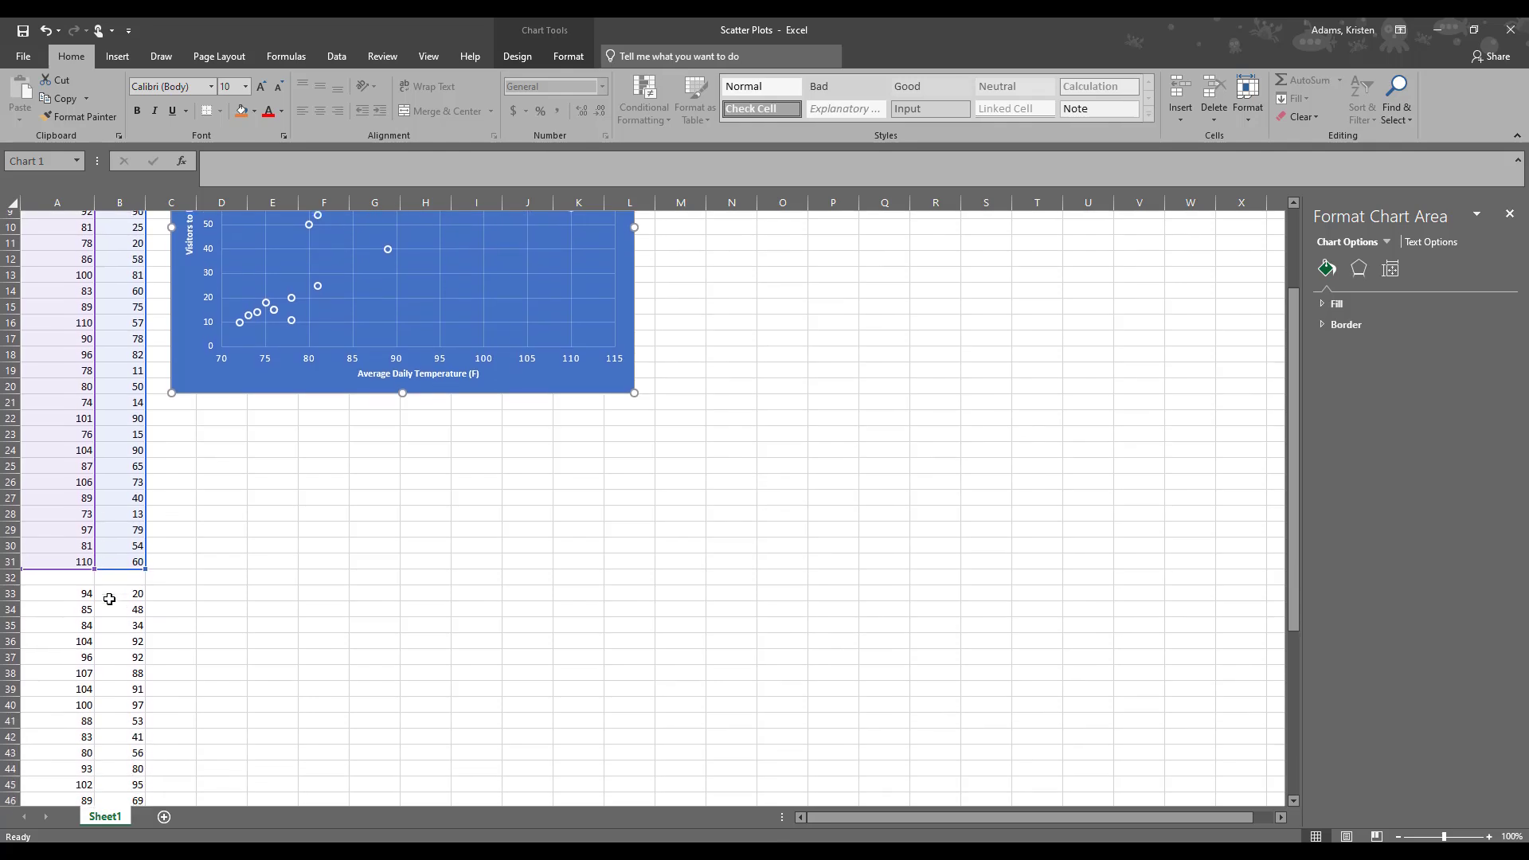
pyautogui.scroll(-2, 109, 599)
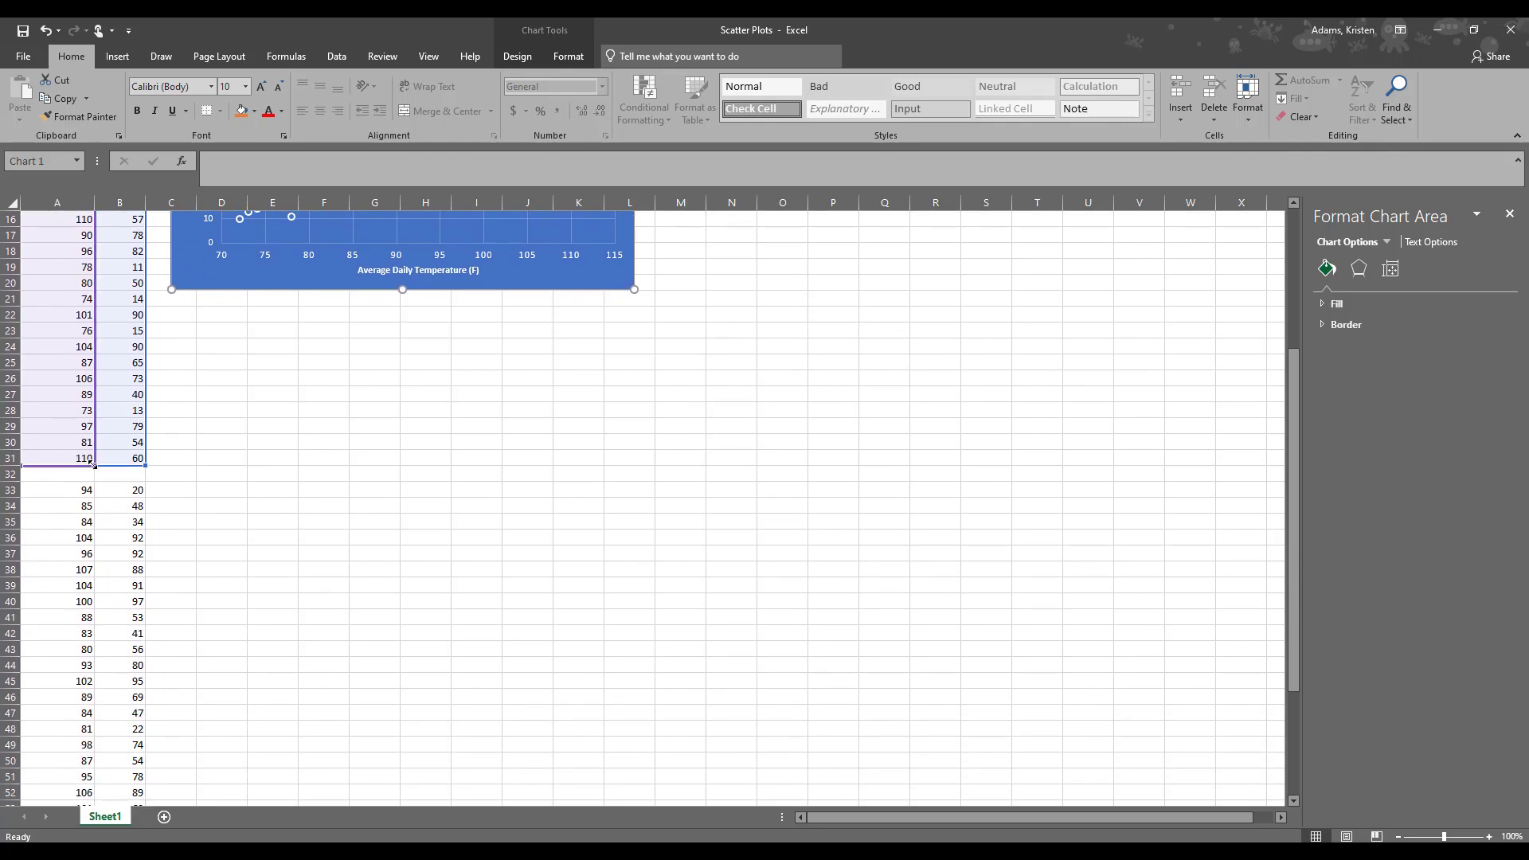
pyautogui.moveTo(92, 483); pyautogui.dragTo(112, 714)
pyautogui.click(227, 699)
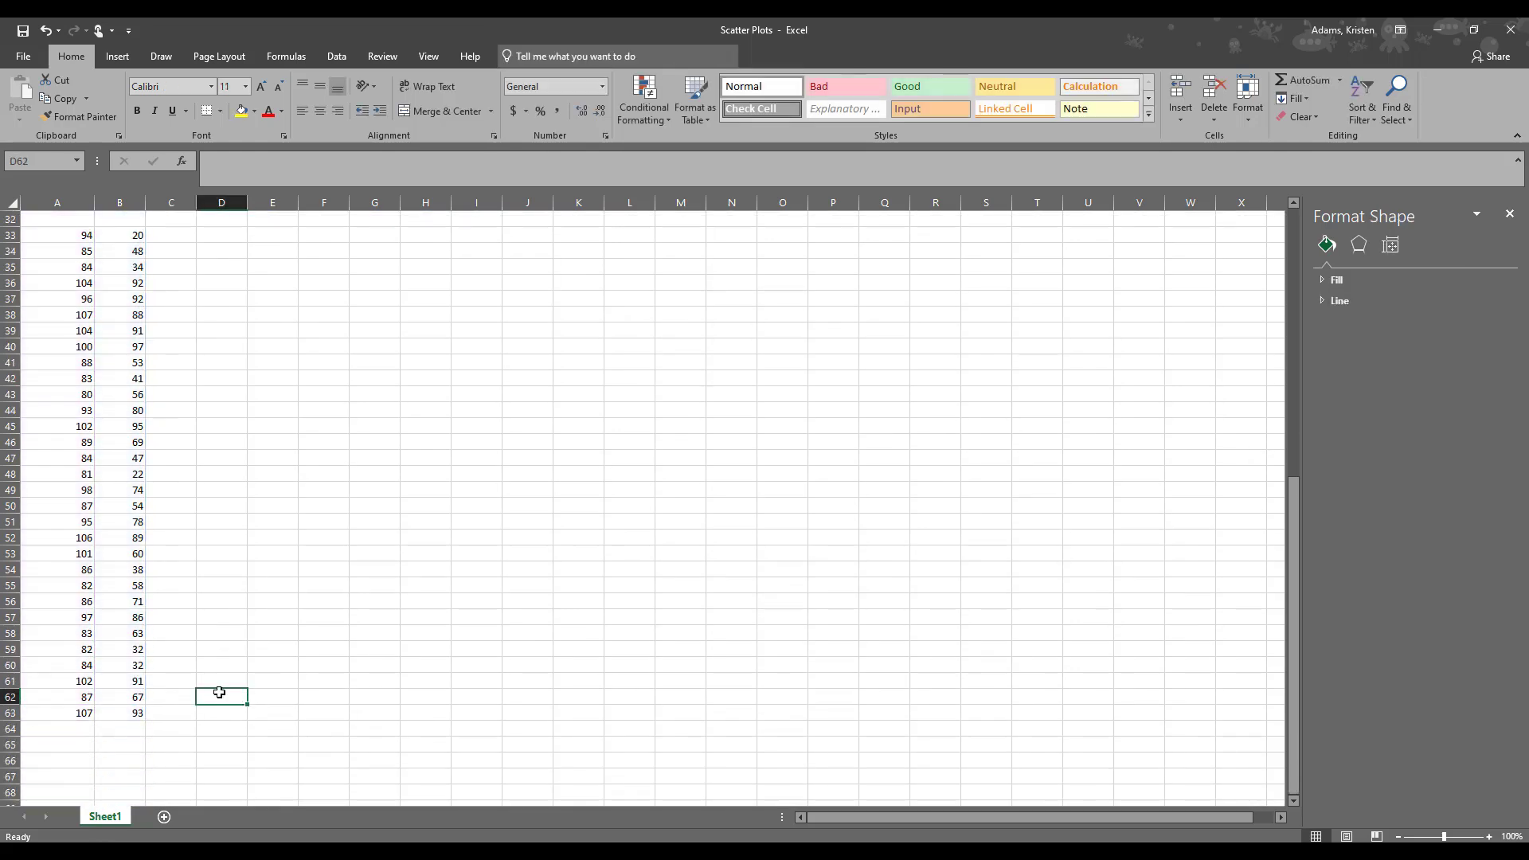
# Examine the updated scatter plot's overall pattern and read the coordinates of the points that stray from it.
pyautogui.scroll(10, 193, 673)
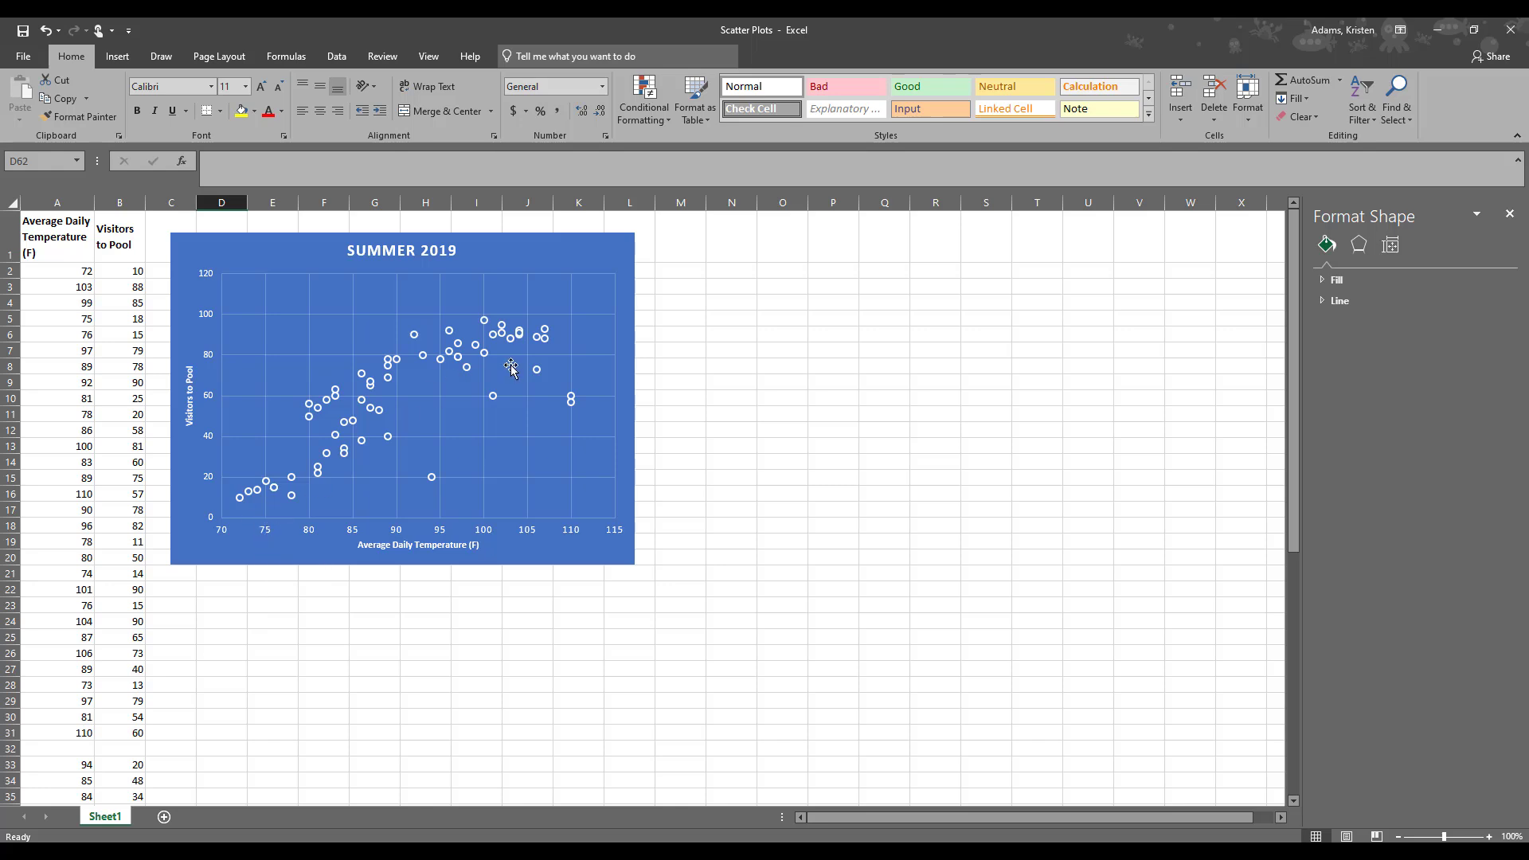
pyautogui.moveTo(290, 497)
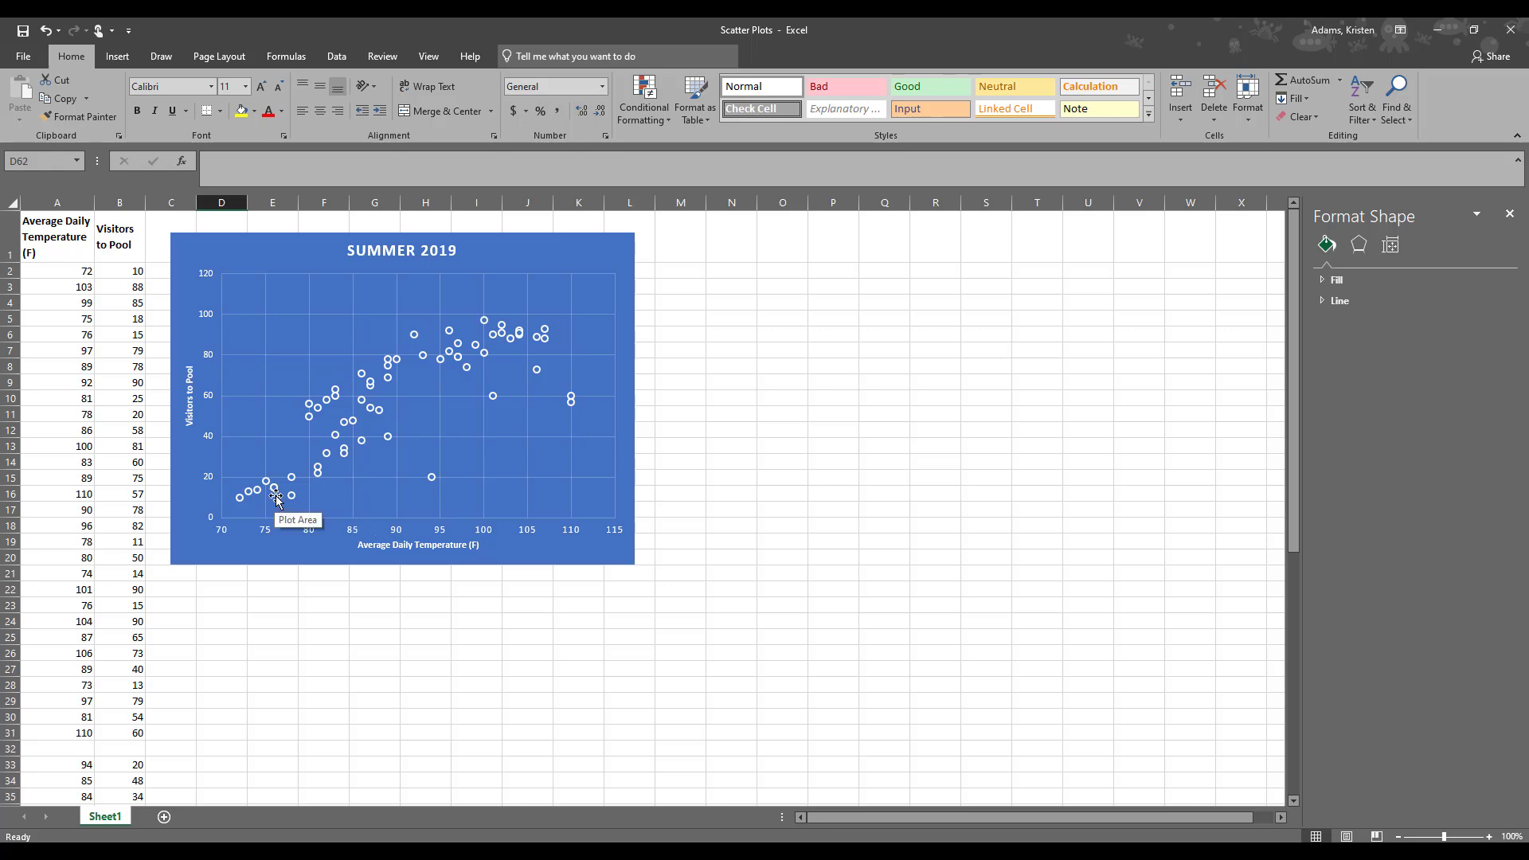
pyautogui.moveTo(514, 349)
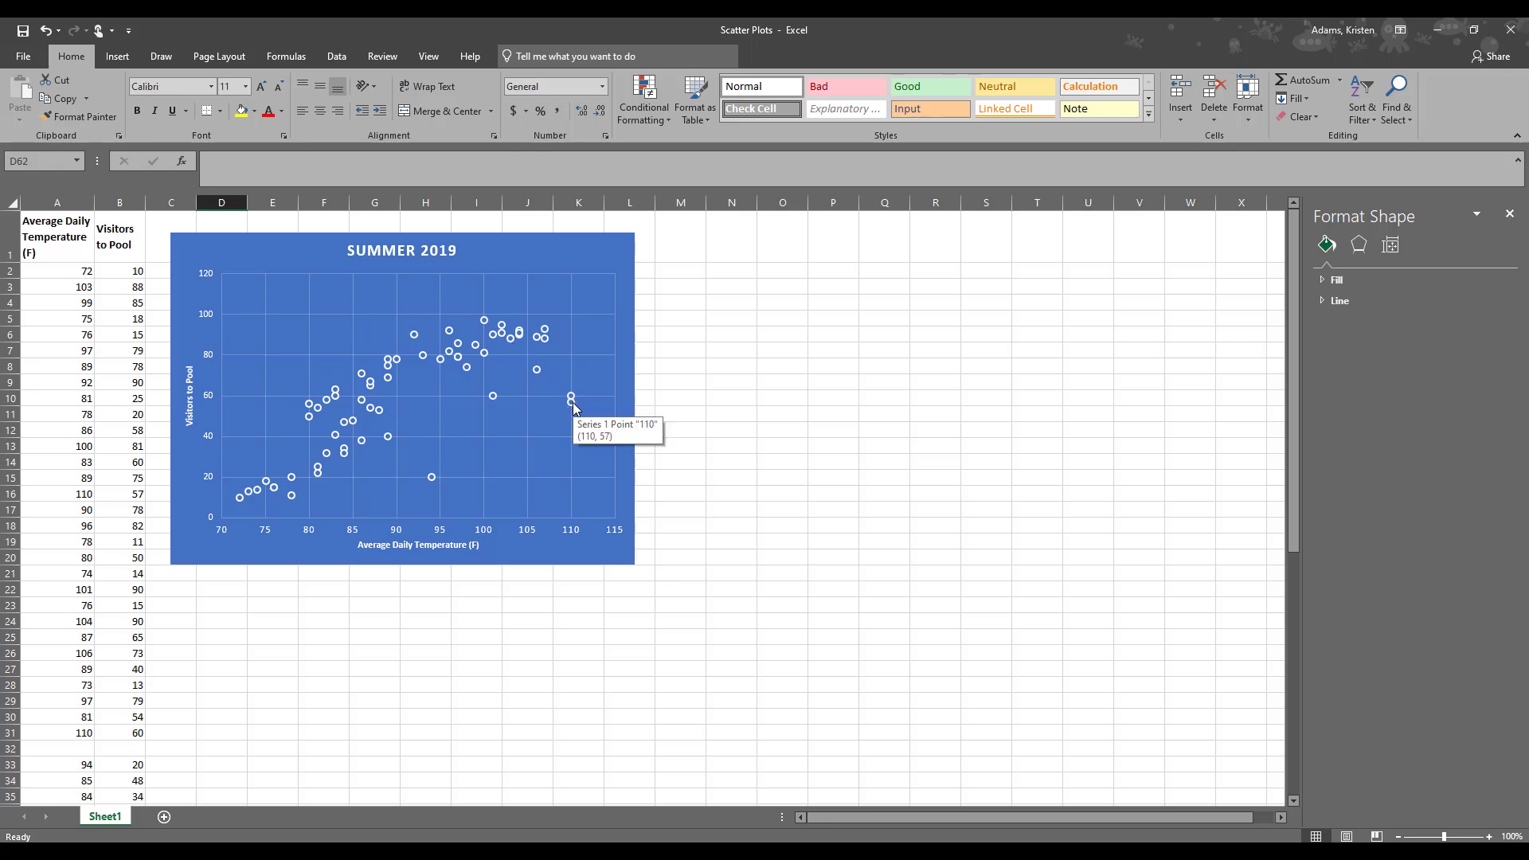
pyautogui.moveTo(574, 406)
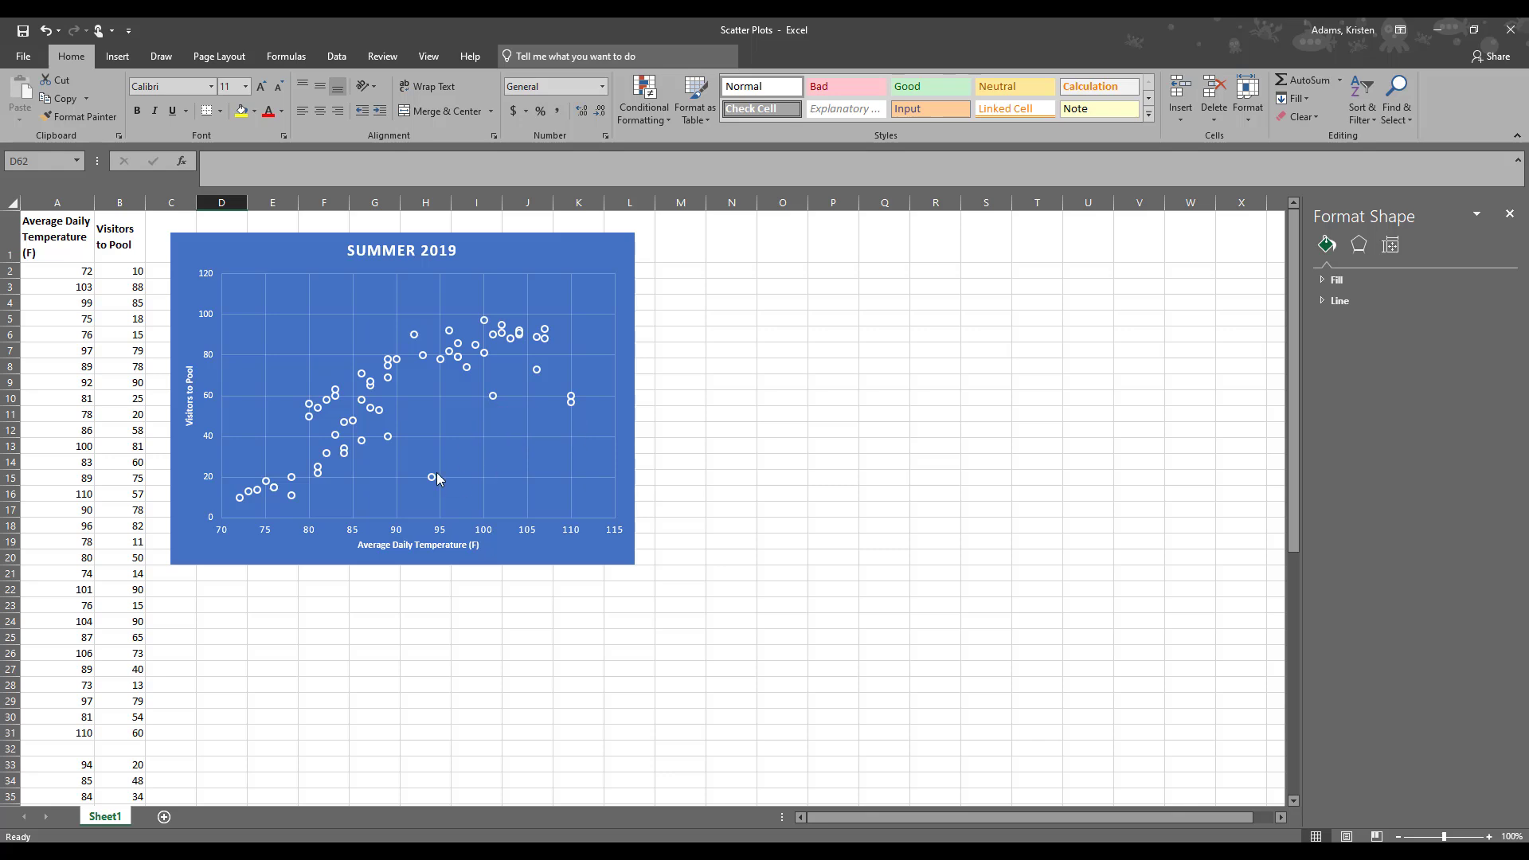
pyautogui.moveTo(435, 478)
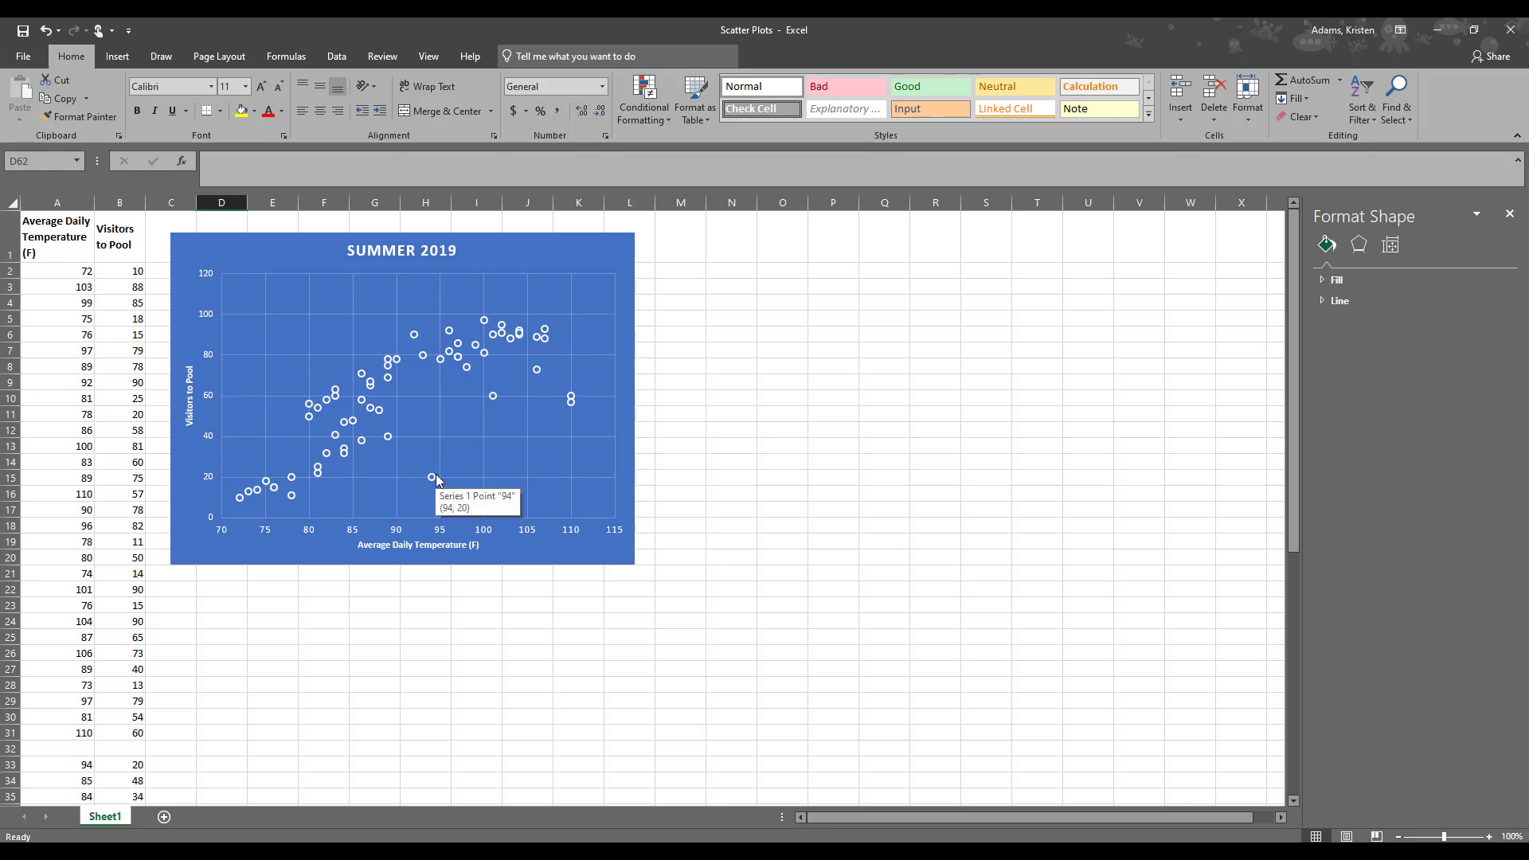